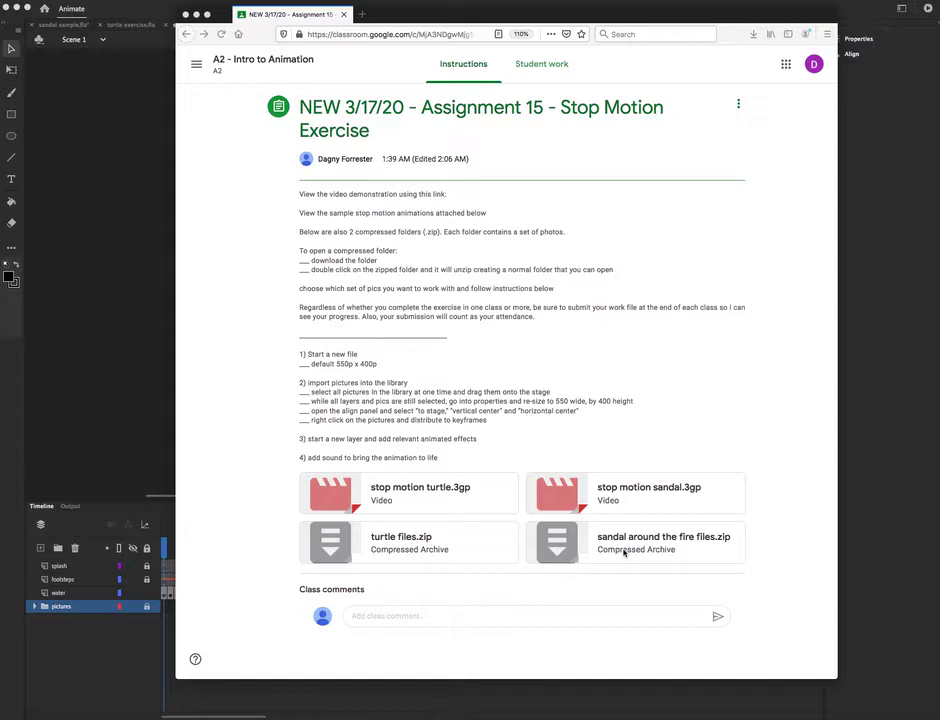
Download the turtle files.zip attachment from Google Drive and unzip it with Archive Utility
click(453, 546)
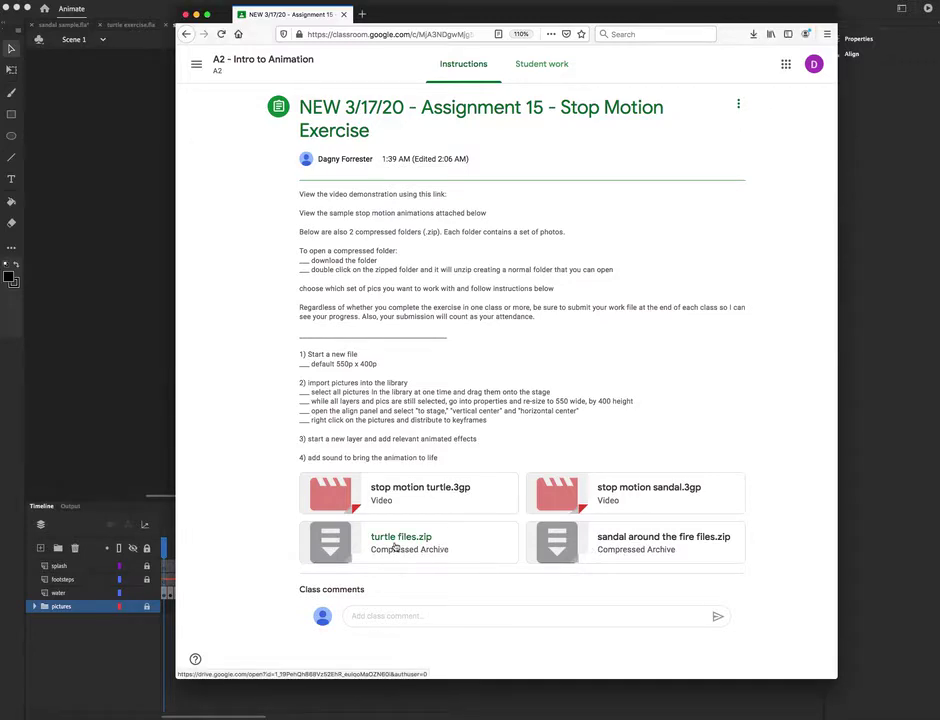
click(419, 539)
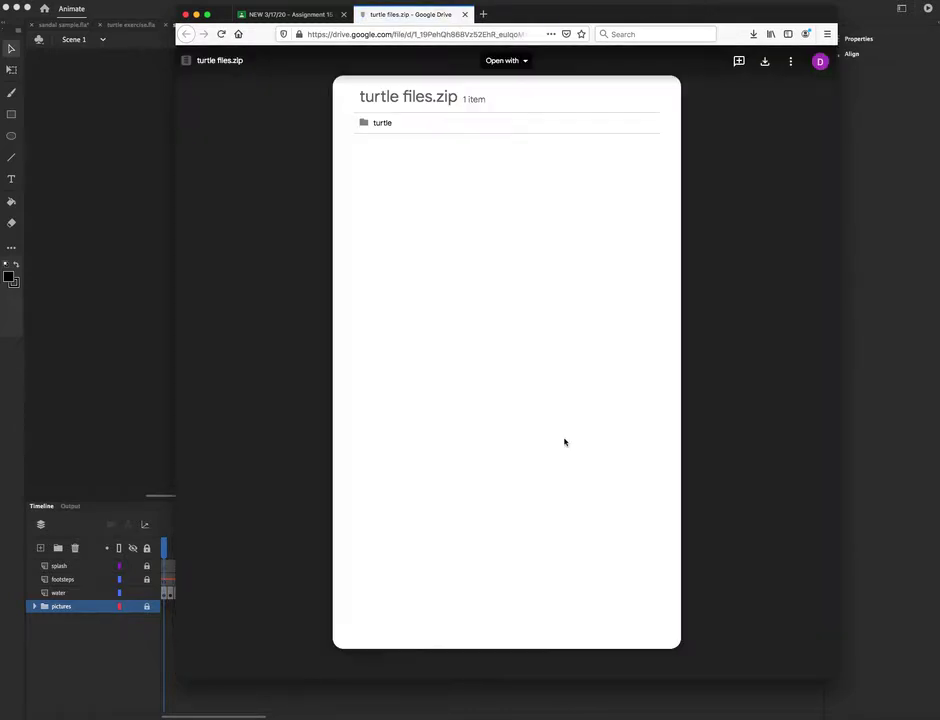
click(765, 61)
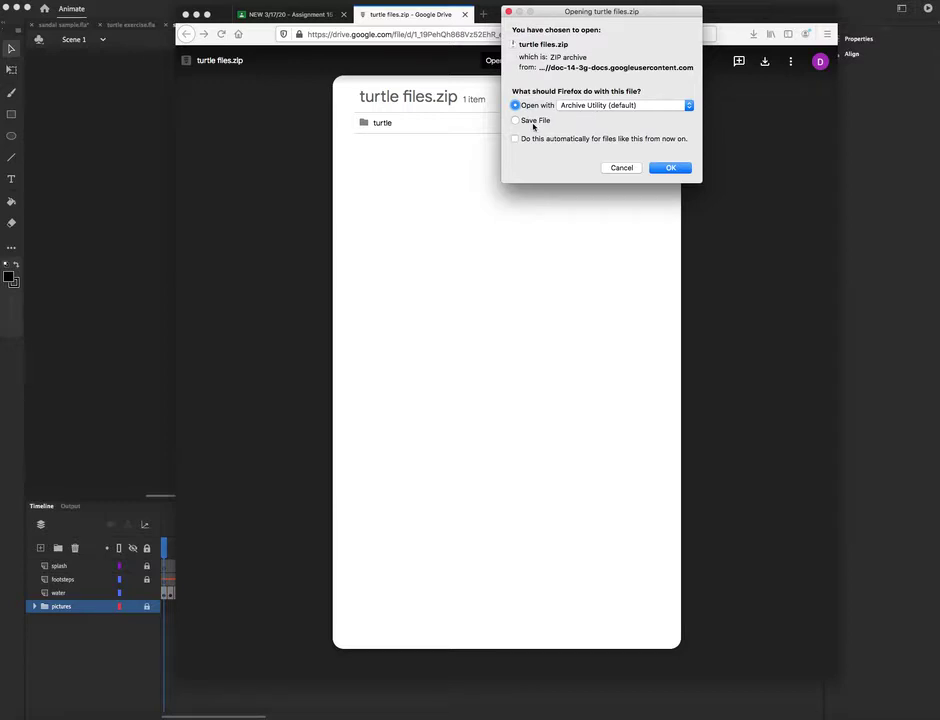
click(671, 167)
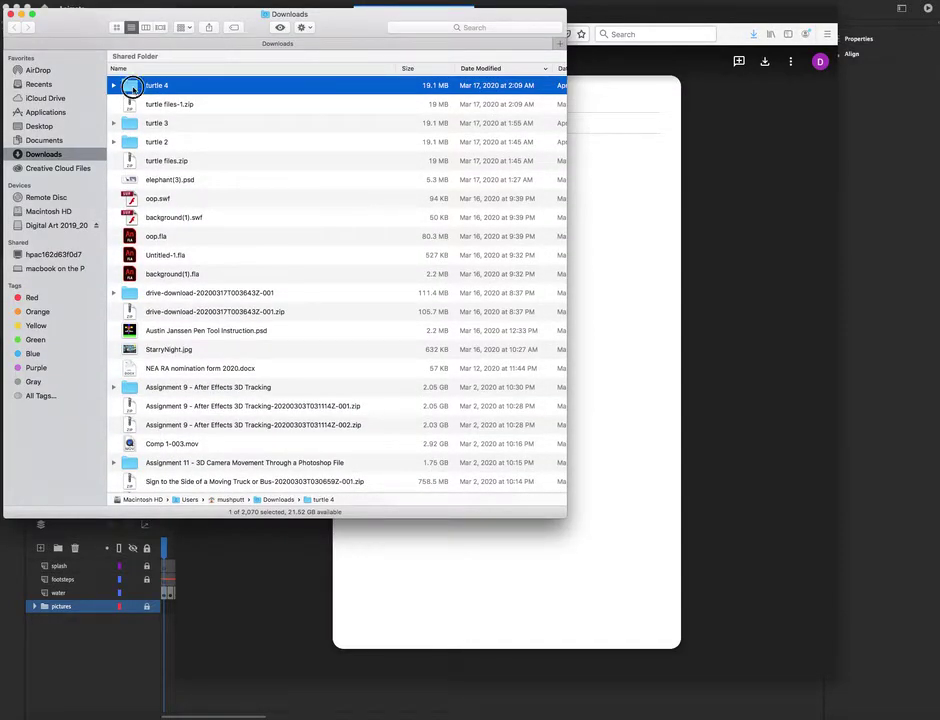
Open the turtle 4 photo folder in Finder, move it to the right, and return to Animate
double_click(163, 86)
drag(76, 23, 780, 67)
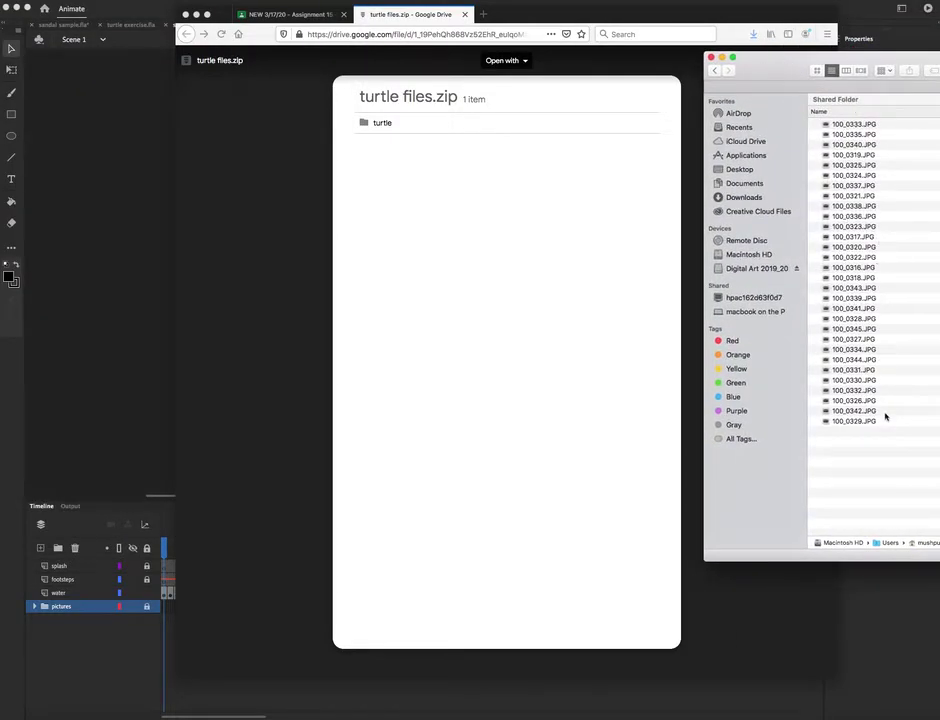
click(281, 15)
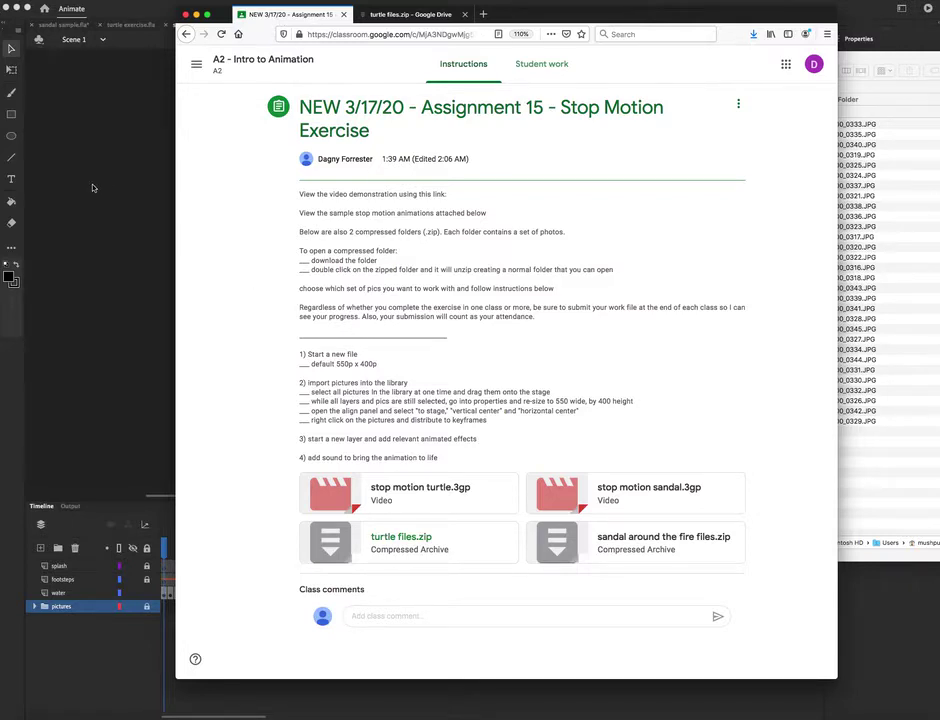
click(68, 135)
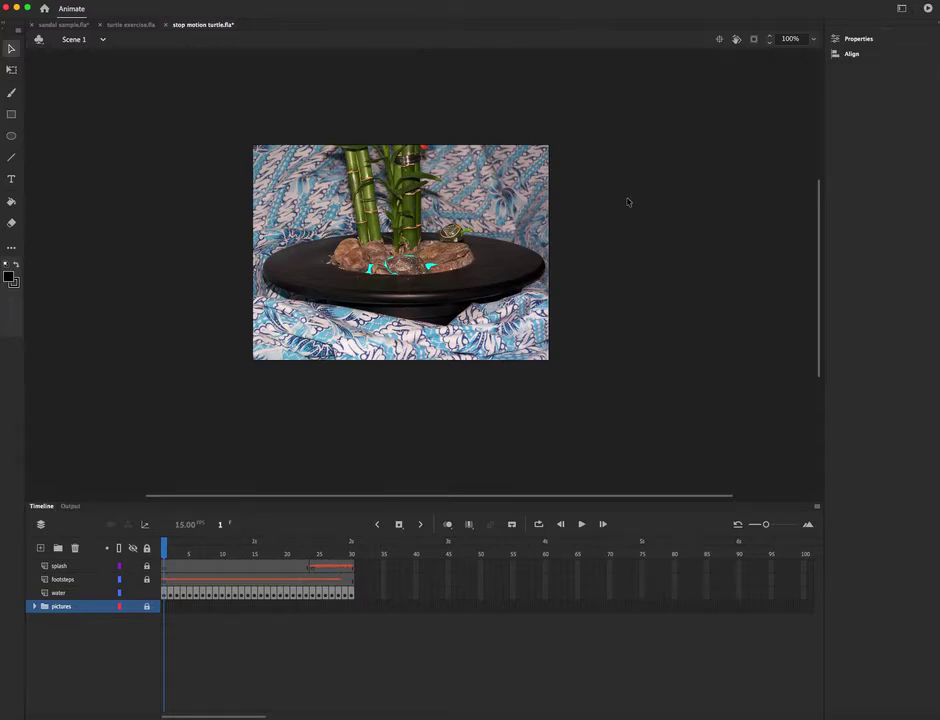
Test-play the stop motion turtle animation with Cmd+Enter and close the preview
key(super+Return)
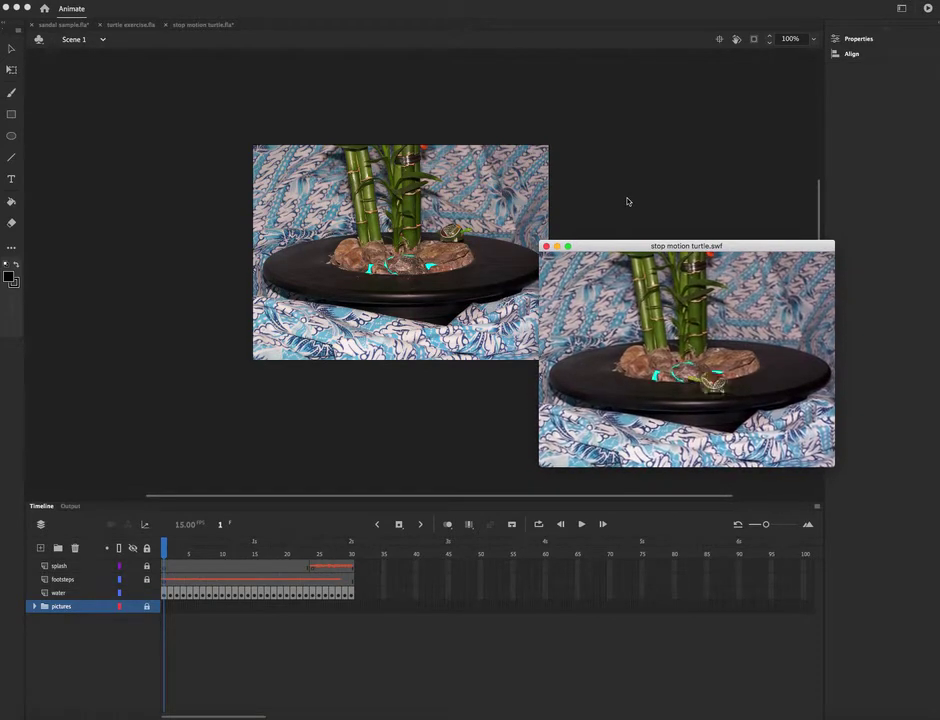
scroll(628, 201, up, 3)
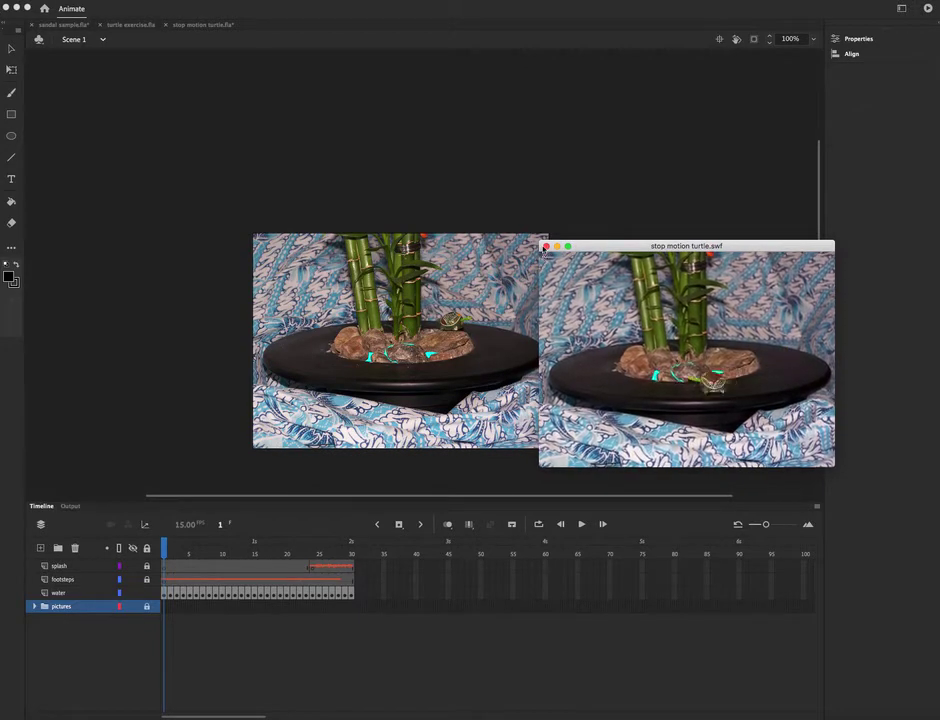
click(545, 246)
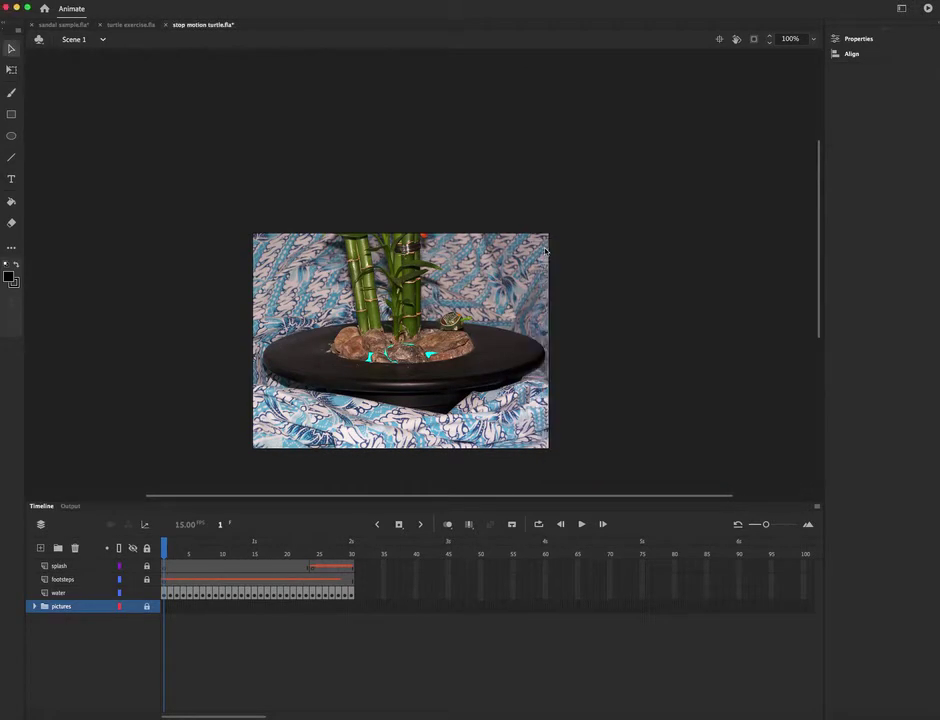
Scrub the timeline from frame 2 through frame 21 to check the turtle's movement
click(190, 550)
drag(190, 550, 248, 550)
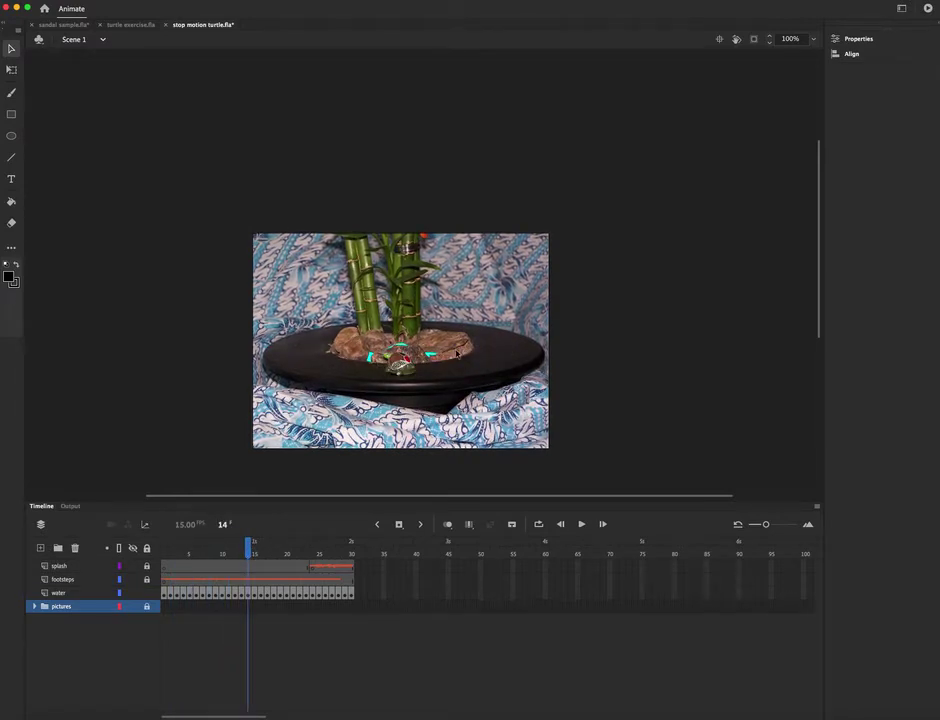
click(249, 545)
drag(250, 546, 368, 547)
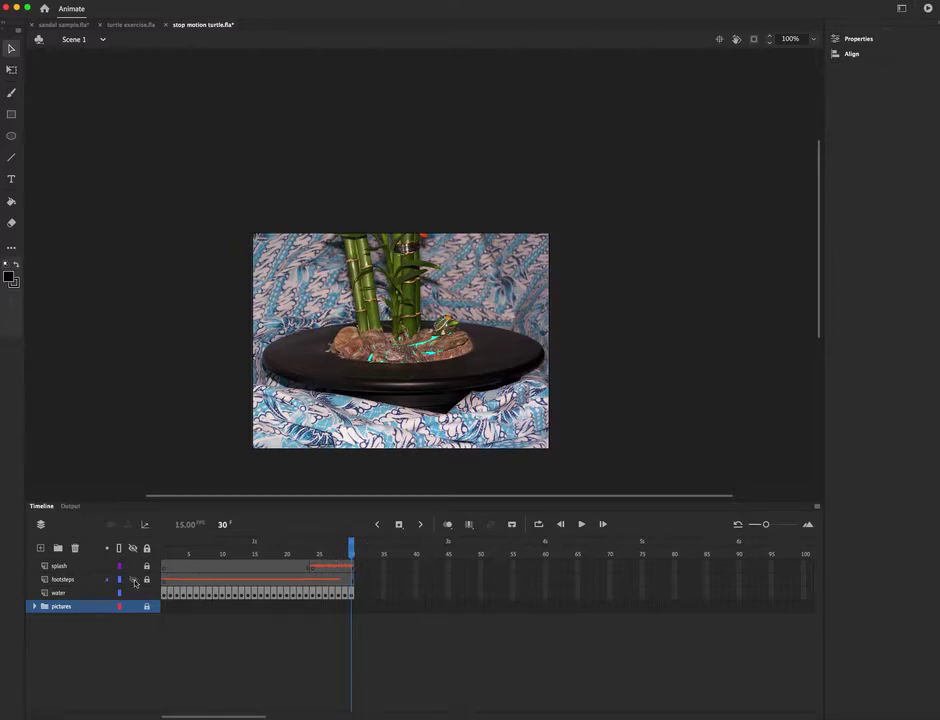
click(34, 606)
scroll(63, 613, down, 10)
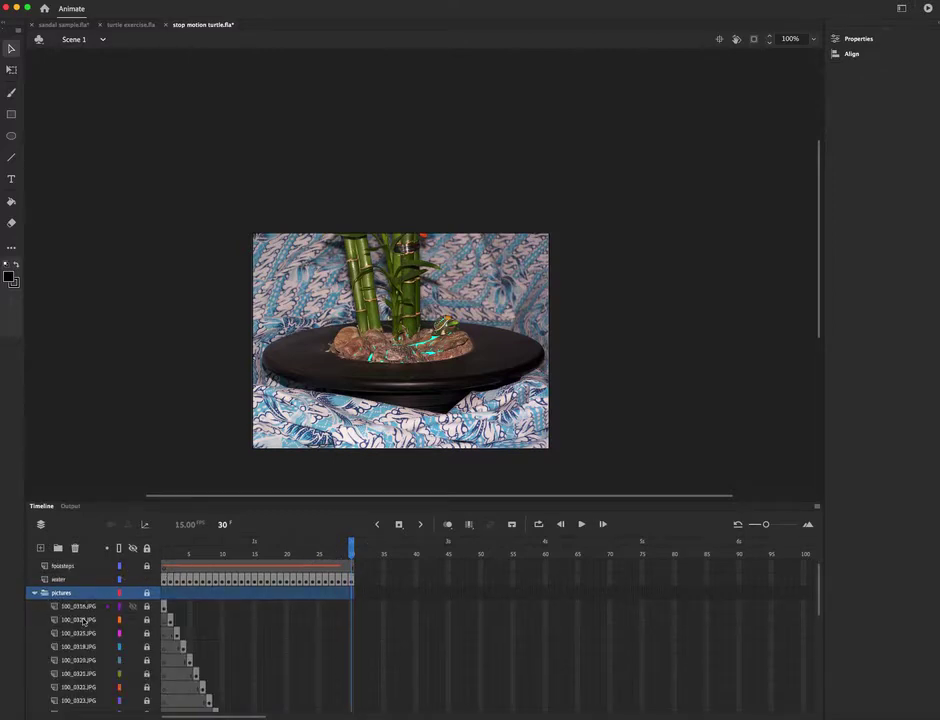
scroll(84, 621, up, 10)
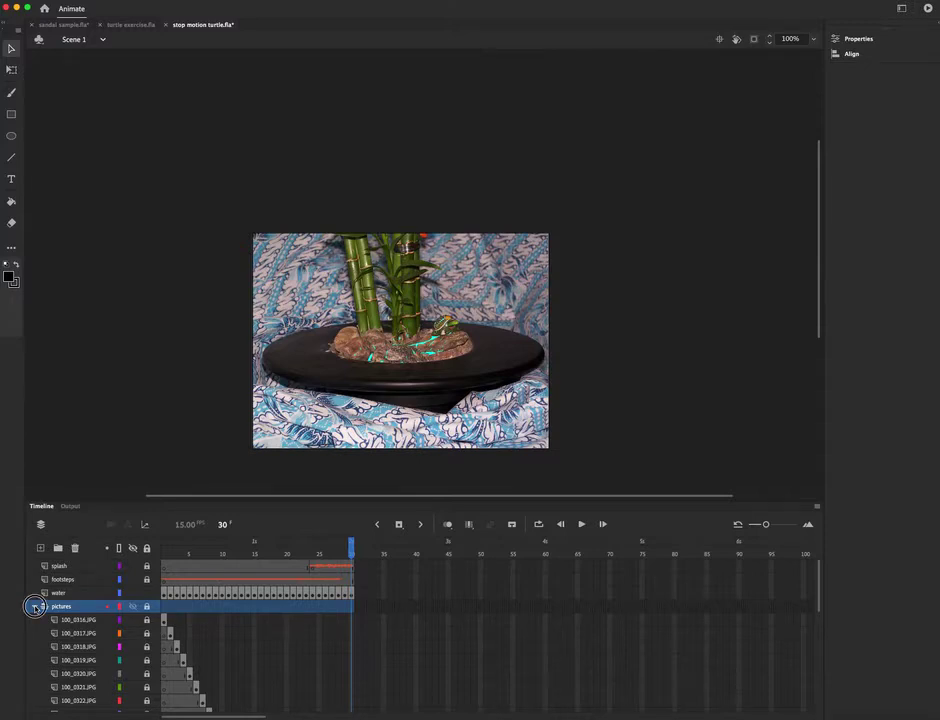
click(35, 607)
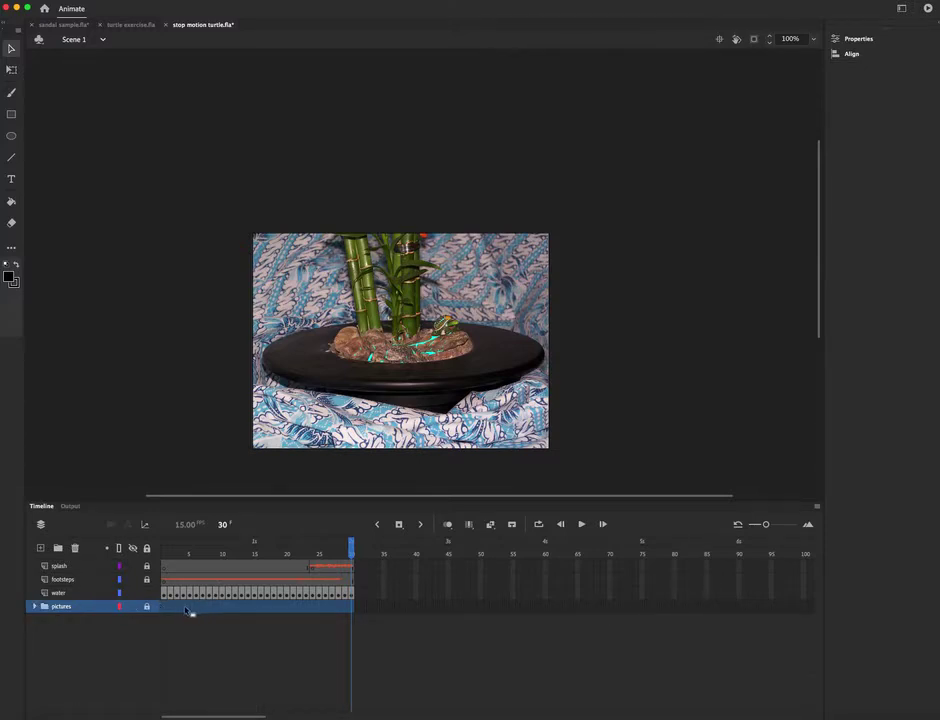
click(58, 594)
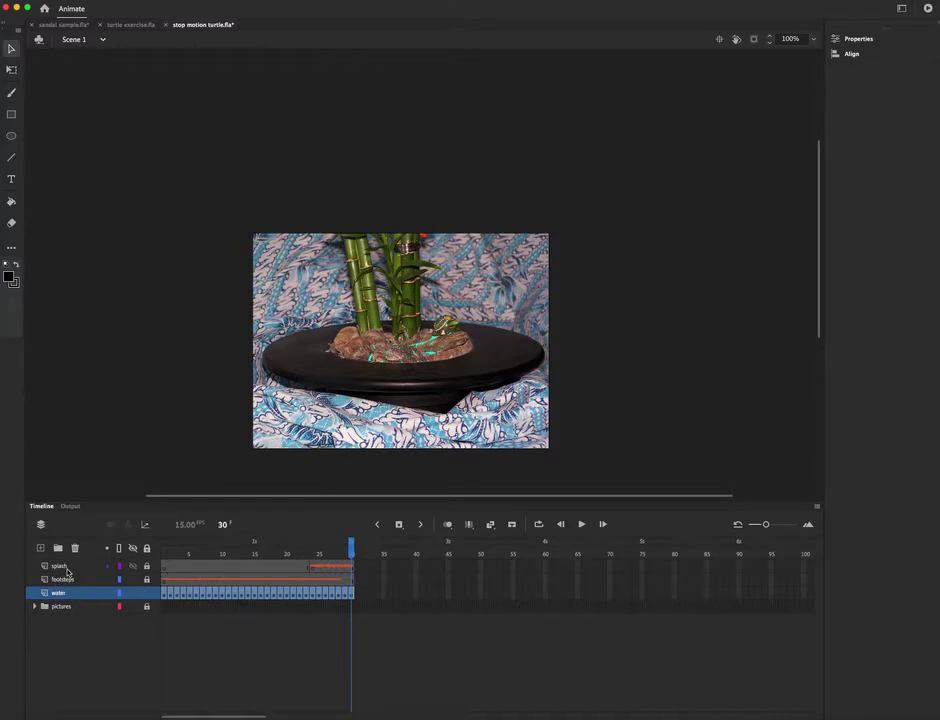
click(133, 25)
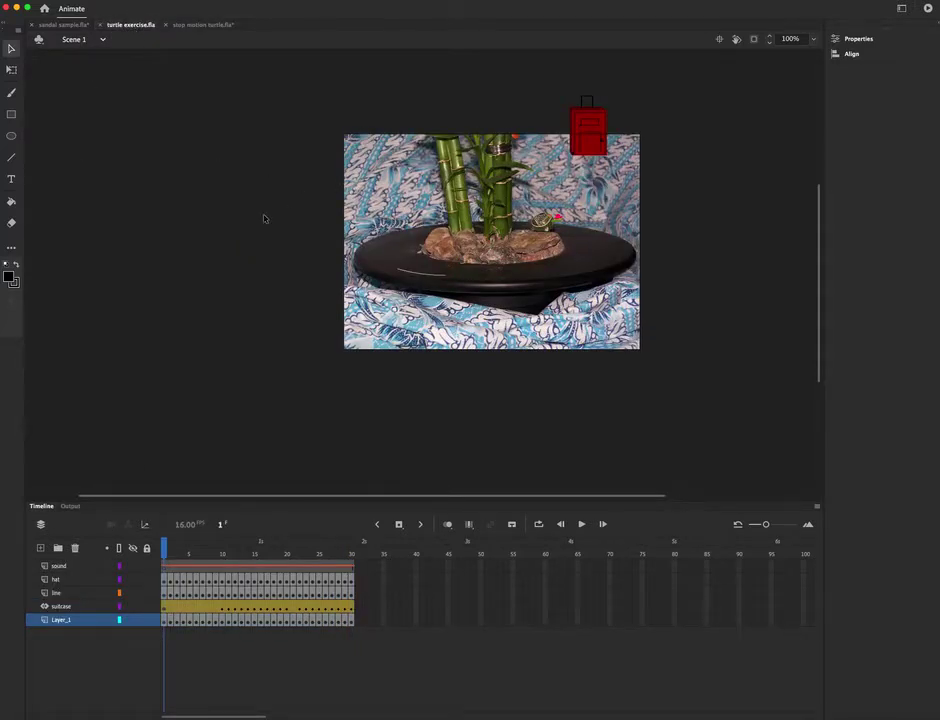
Test-play the turtle exercise animation, close the preview, then switch to the sandal sample document
scroll(264, 218, right, 3)
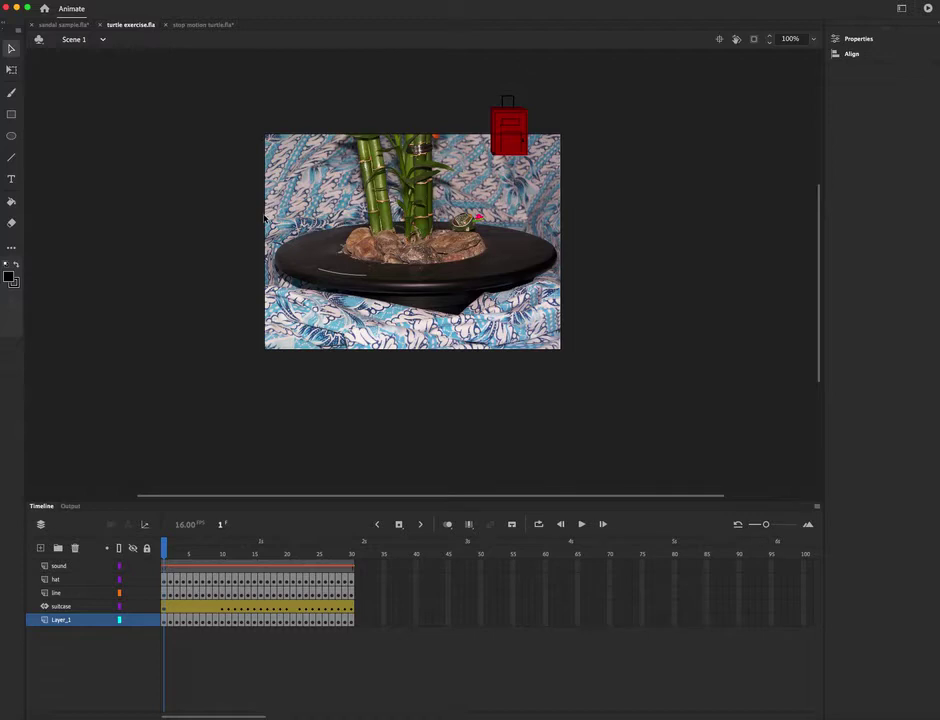
key(super+Return)
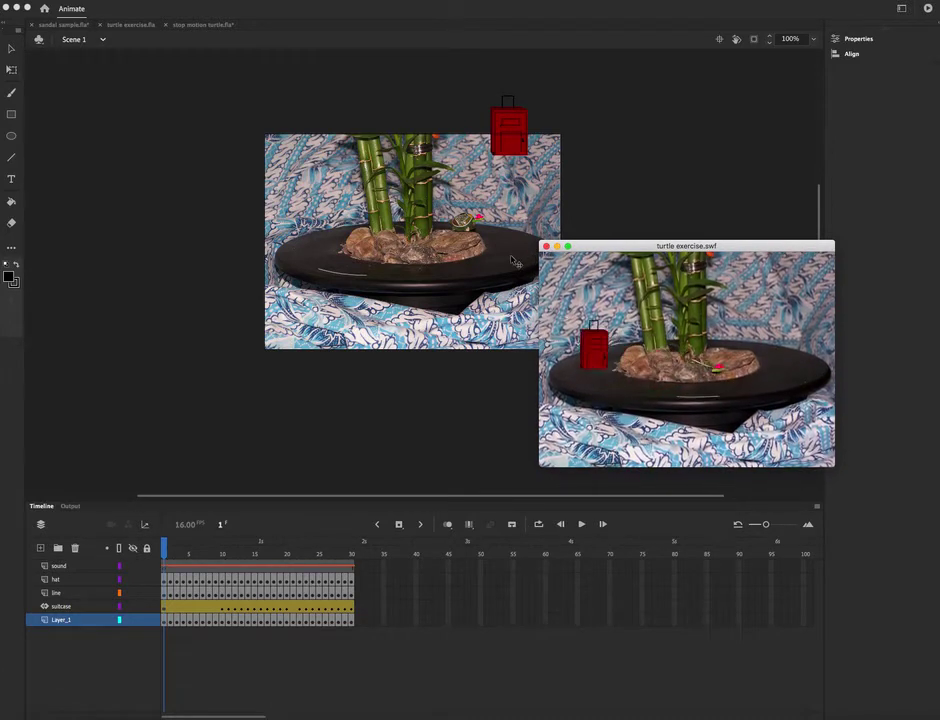
click(546, 246)
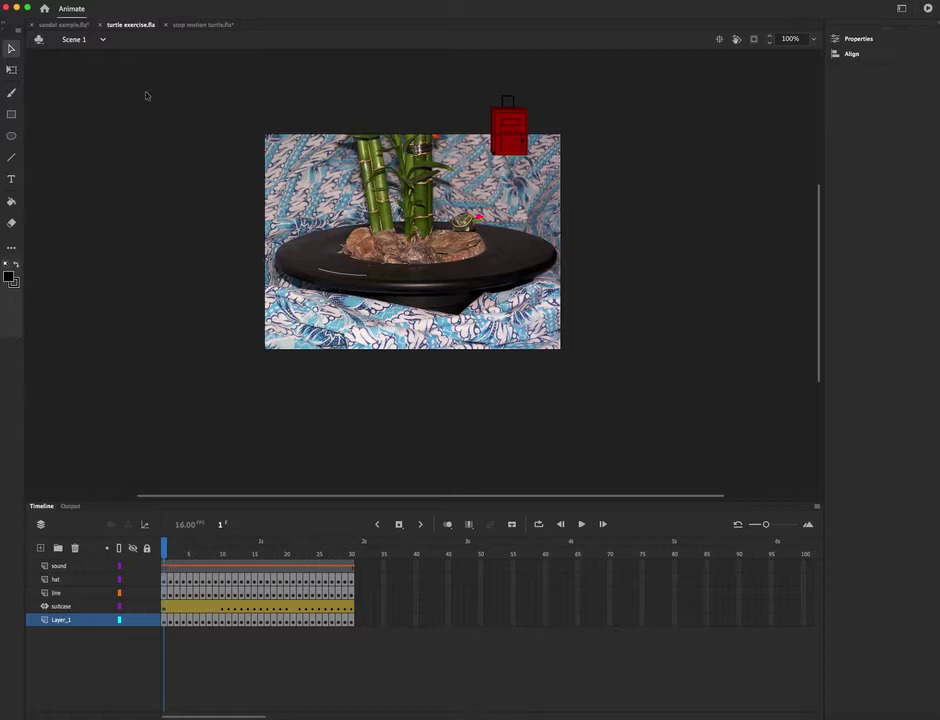
click(62, 25)
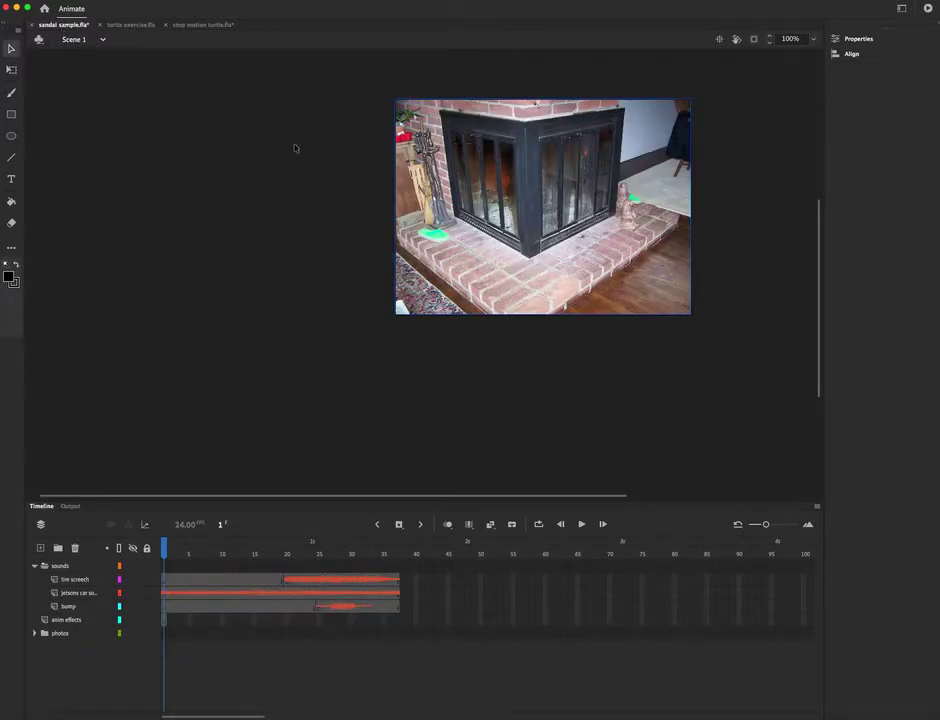
scroll(295, 148, right, 2)
scroll(295, 148, right, 4)
scroll(295, 148, up, 1)
scroll(295, 148, left, 2)
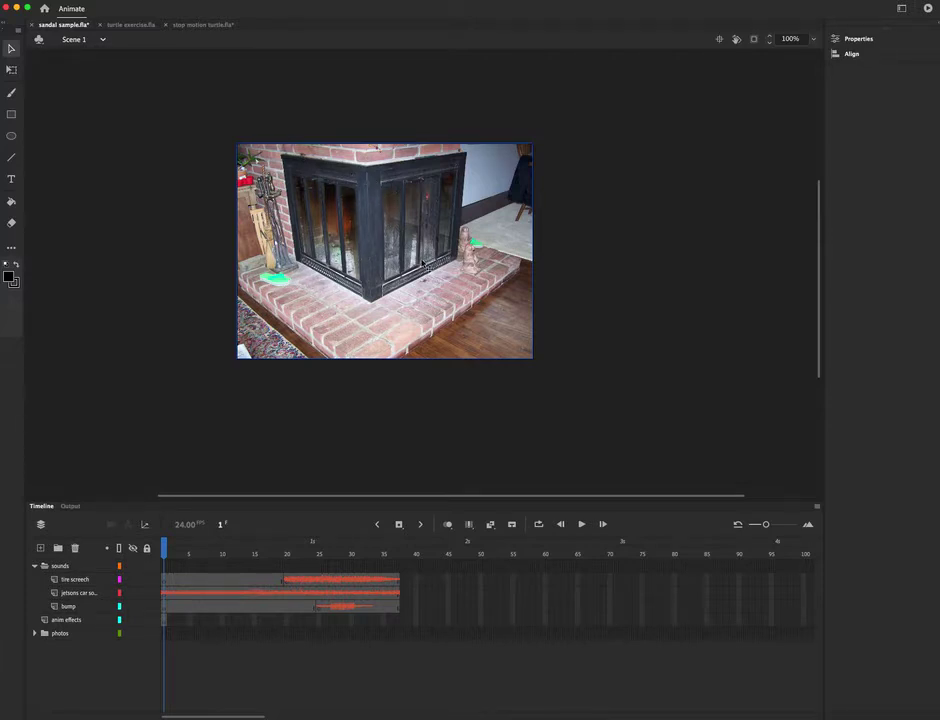
scroll(363, 269, up, 5)
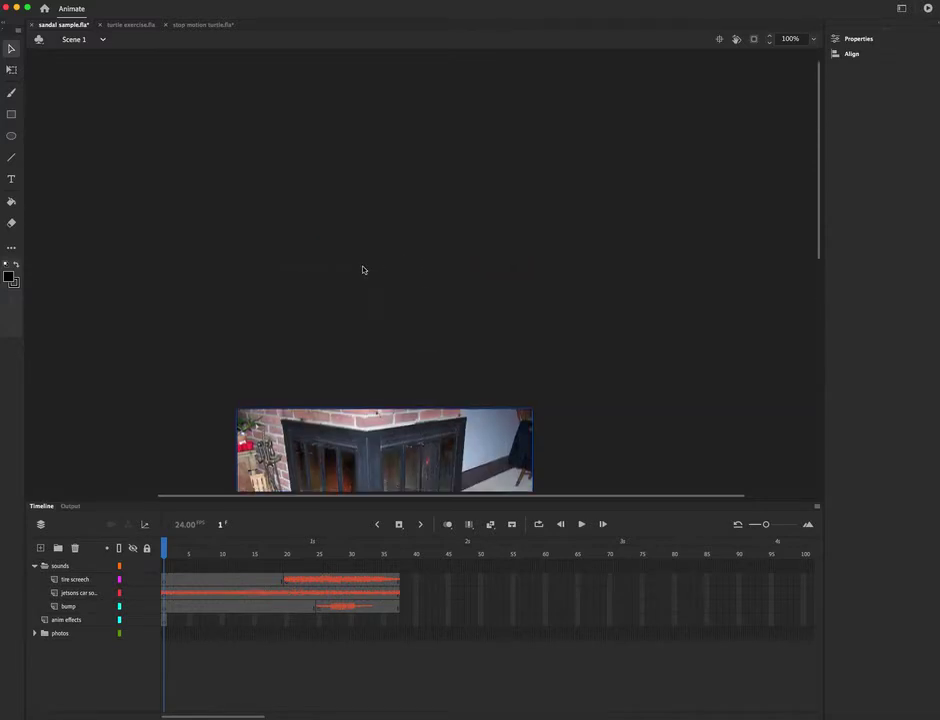
scroll(380, 279, down, 6)
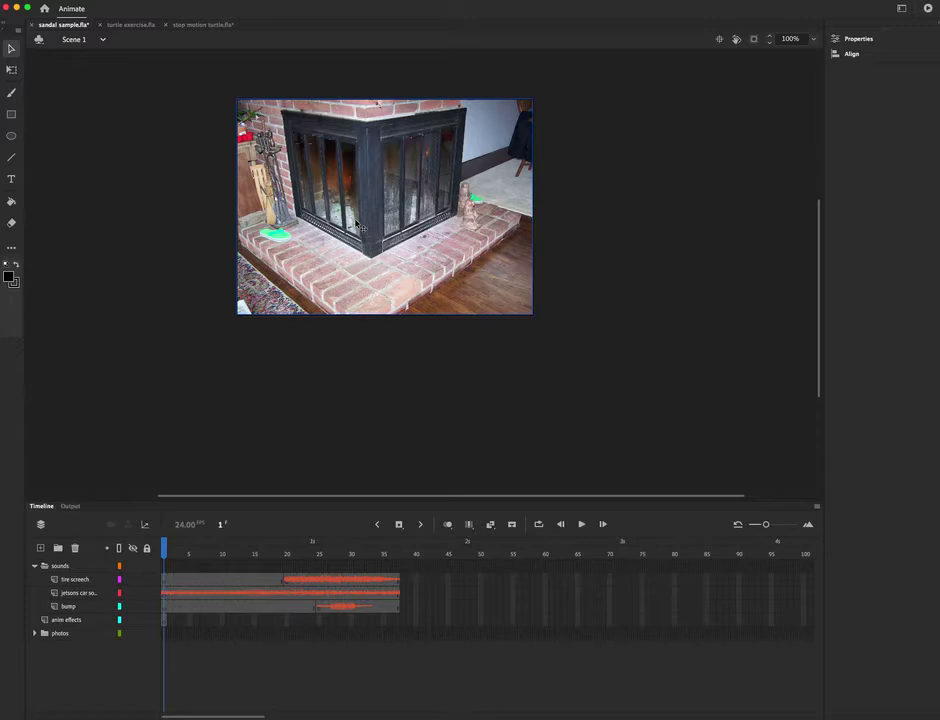
scroll(357, 223, up, 5)
scroll(356, 222, right, 2)
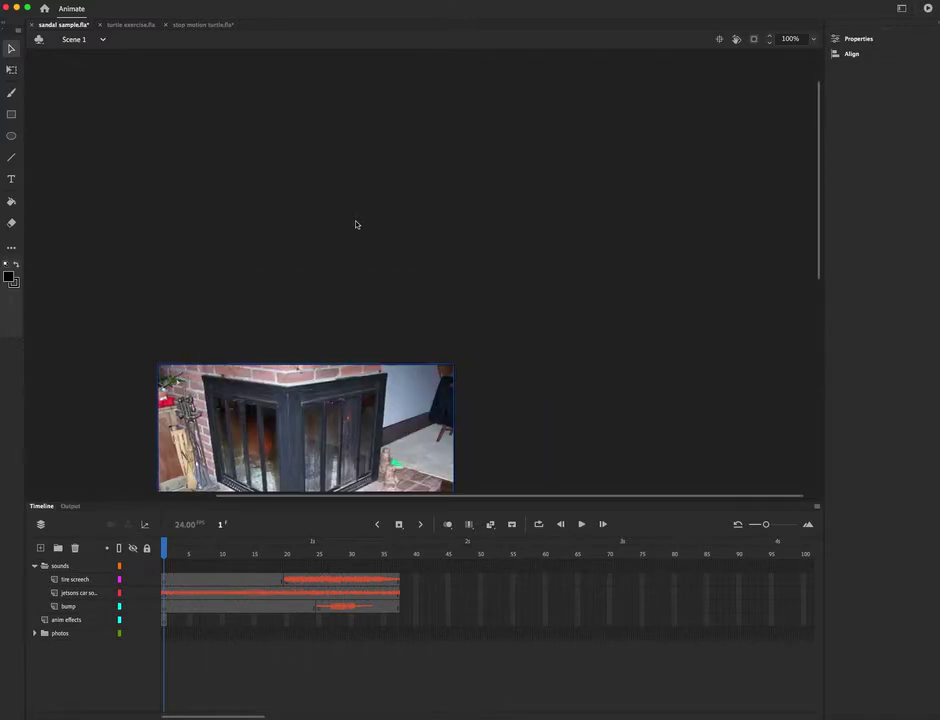
scroll(323, 235, down, 5)
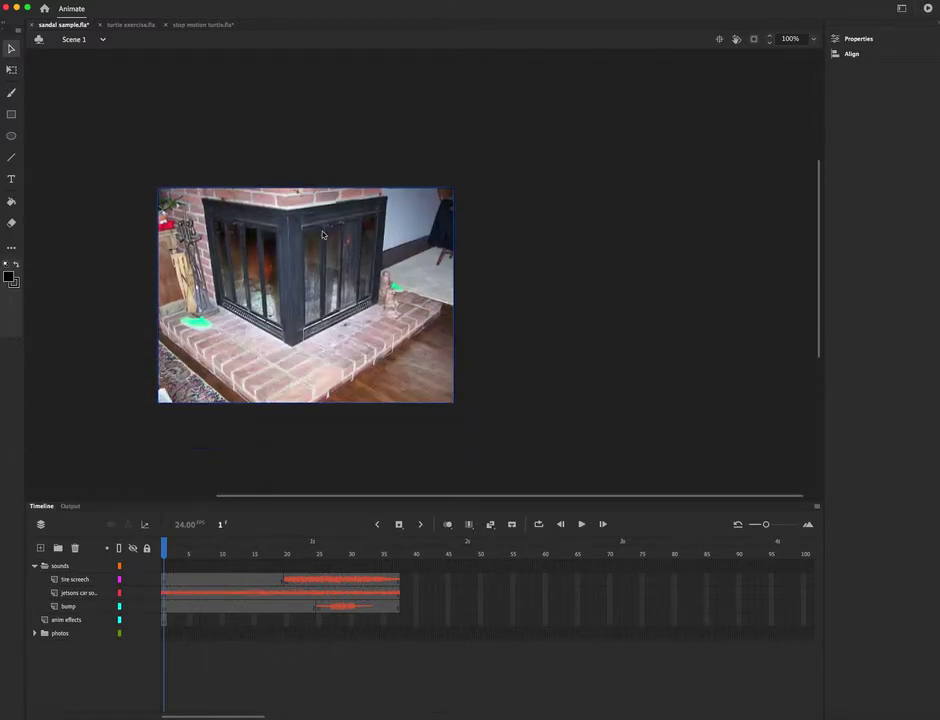
scroll(323, 235, left, 2)
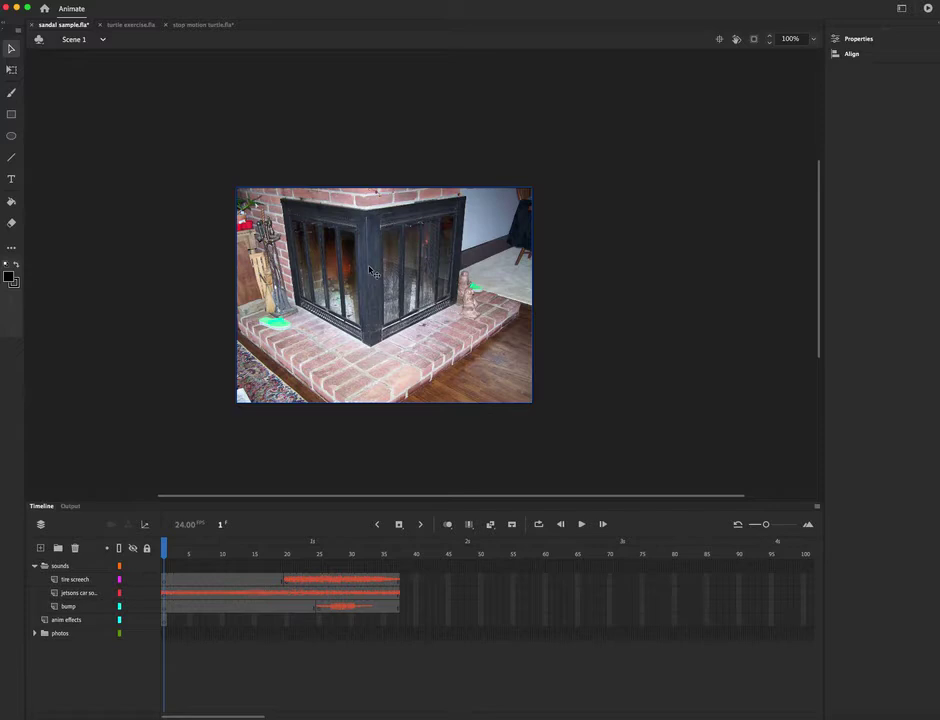
key(super+Return)
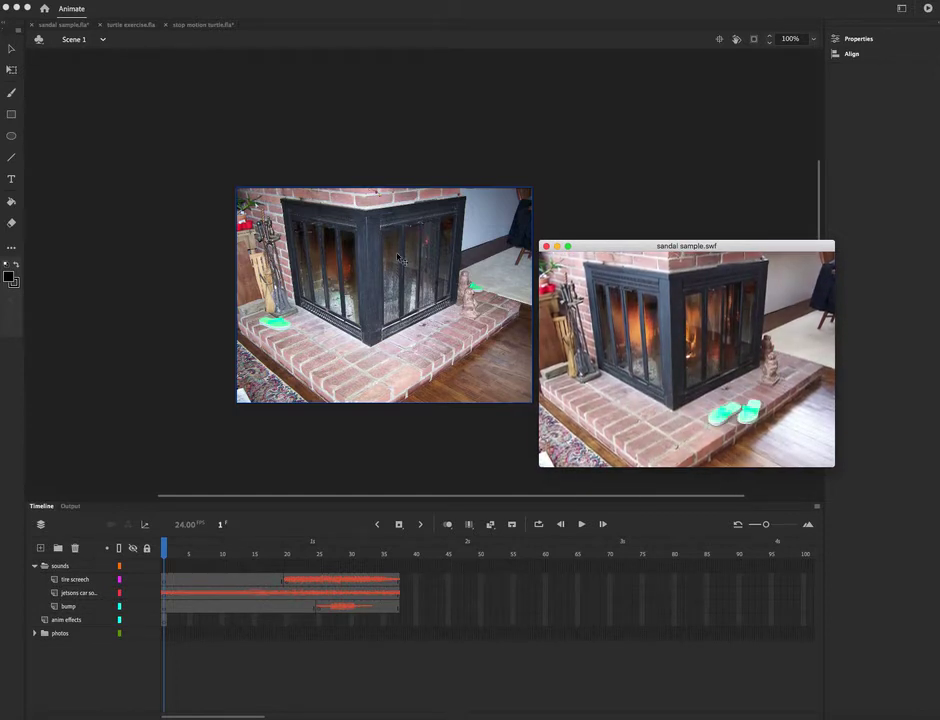
key(super+w)
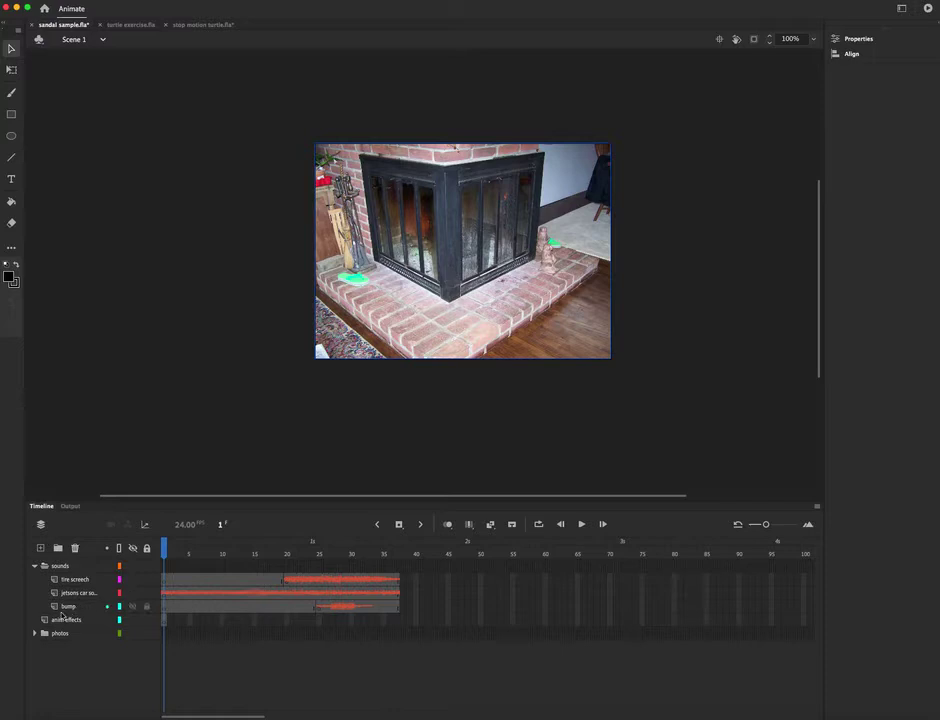
click(35, 633)
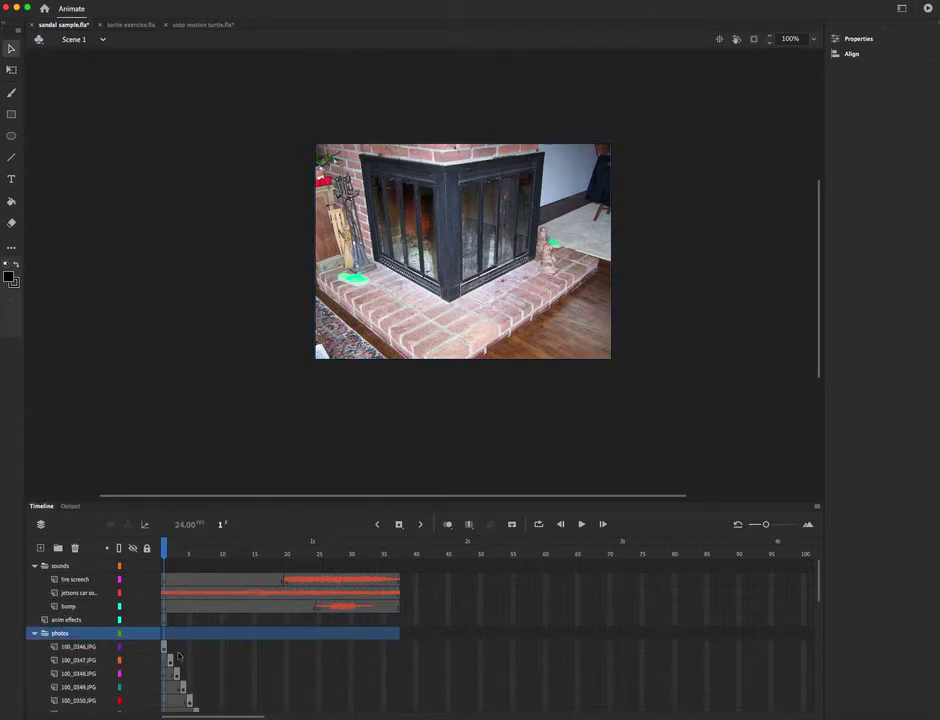
scroll(178, 656, down, 5)
scroll(178, 656, up, 5)
click(35, 633)
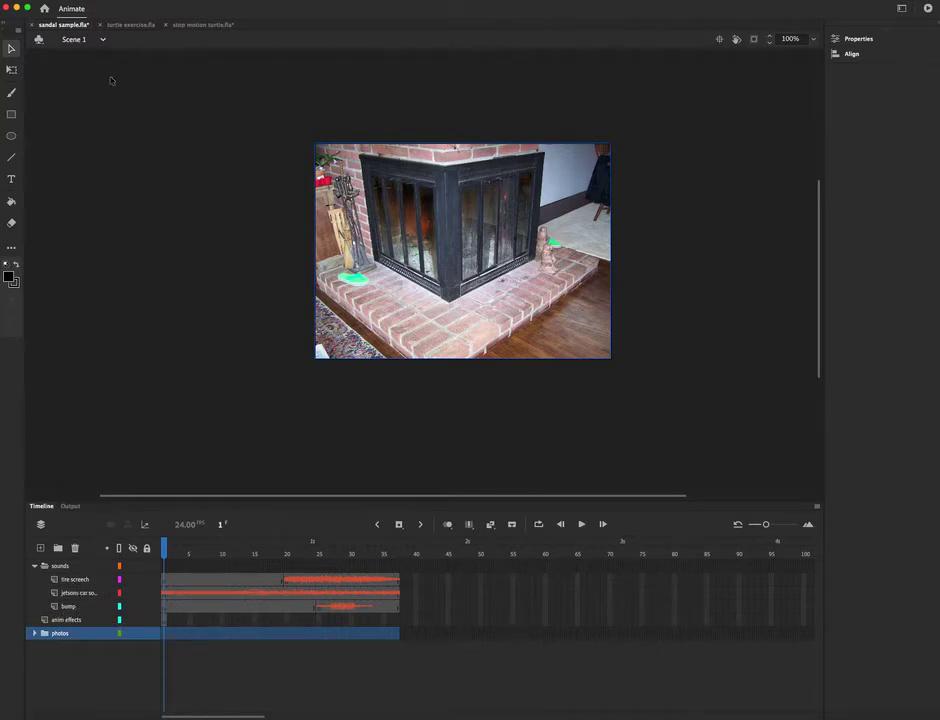
click(134, 25)
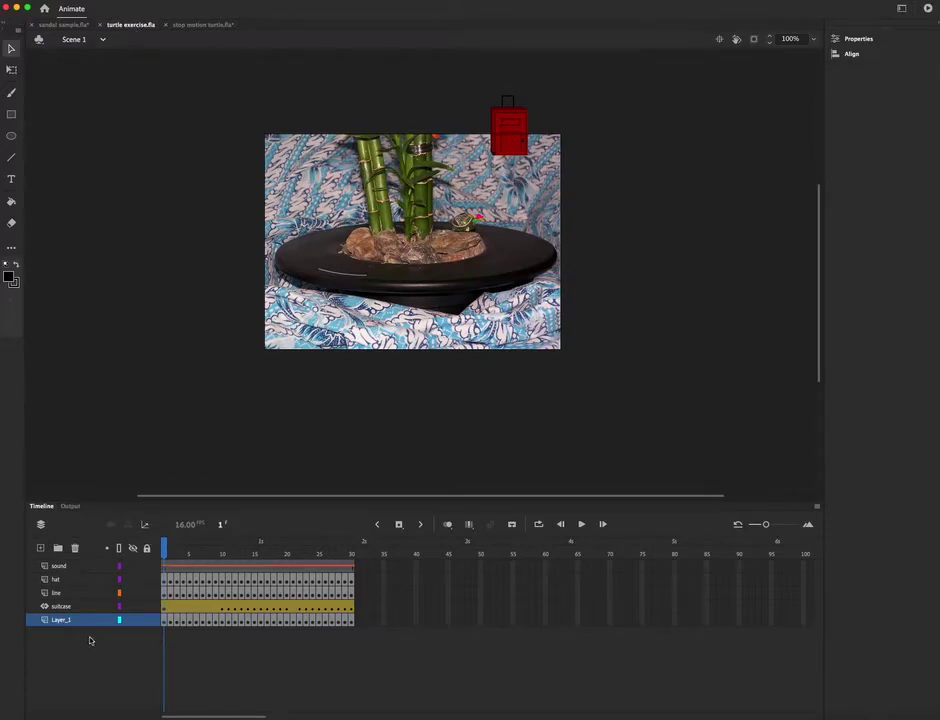
Scrub back through the turtle animation frames, then open and close the File menu
drag(279, 547, 168, 550)
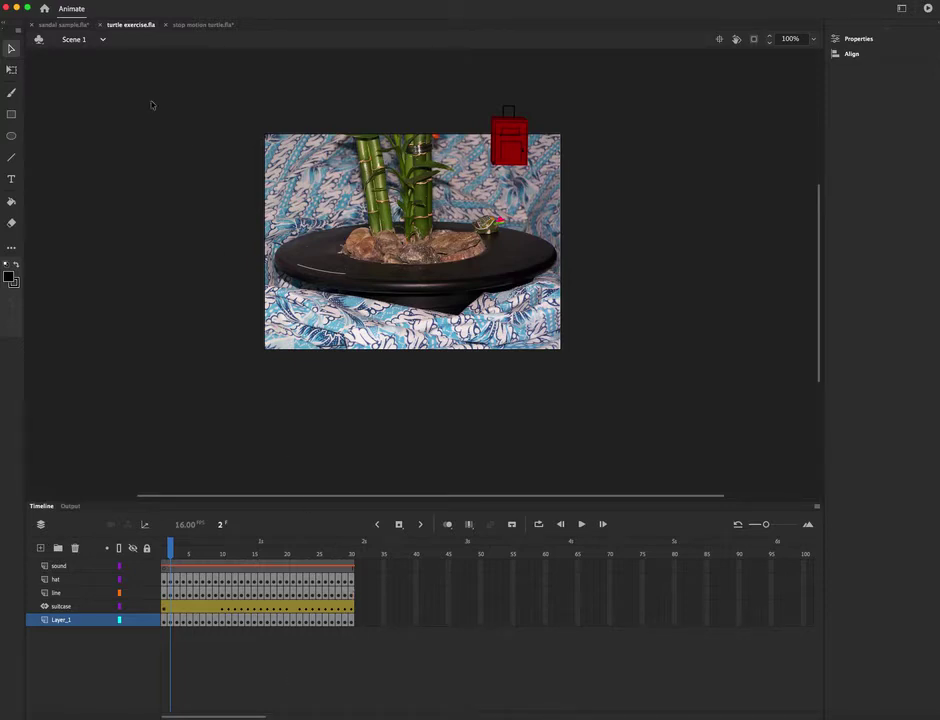
click(80, 3)
click(321, 65)
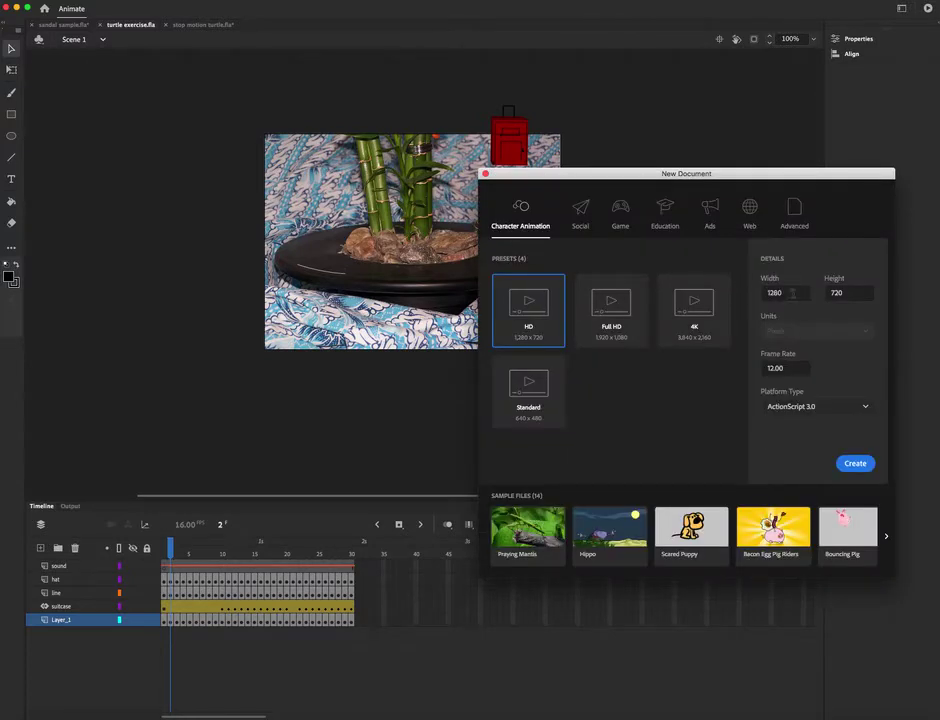
Create a new document with width 550 and height 400
double_click(755, 292)
text(550)
click(838, 292)
text(3)
key(BackSpace)
text(400)
click(859, 465)
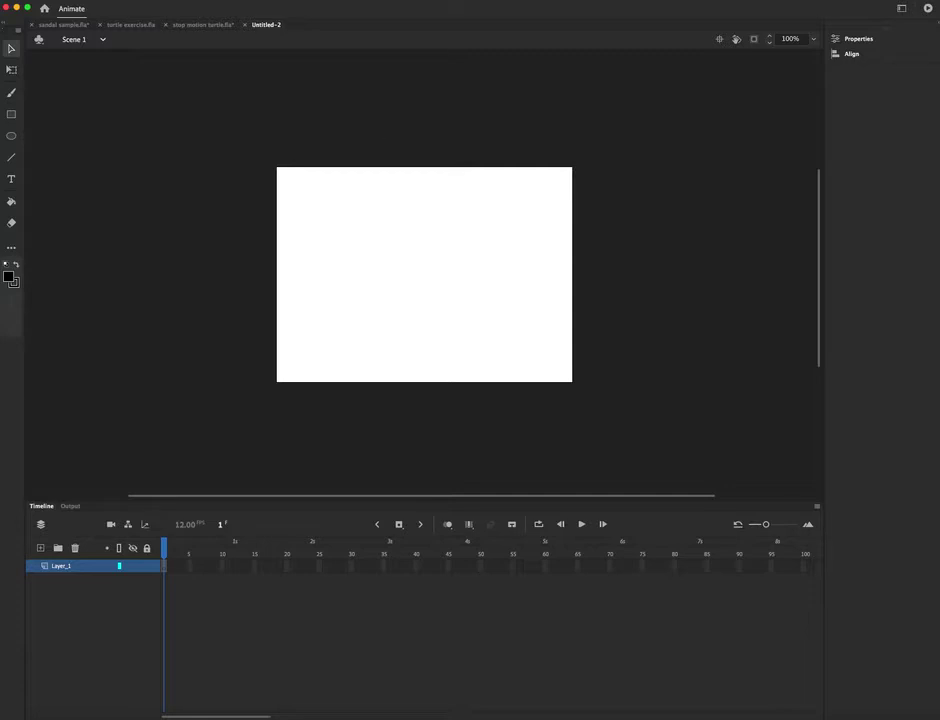
click(78, 1)
Import 100_0346.JPG through 100_0382.JPG from the sandal around the fire folder to the Library
mouse_move(172, 135)
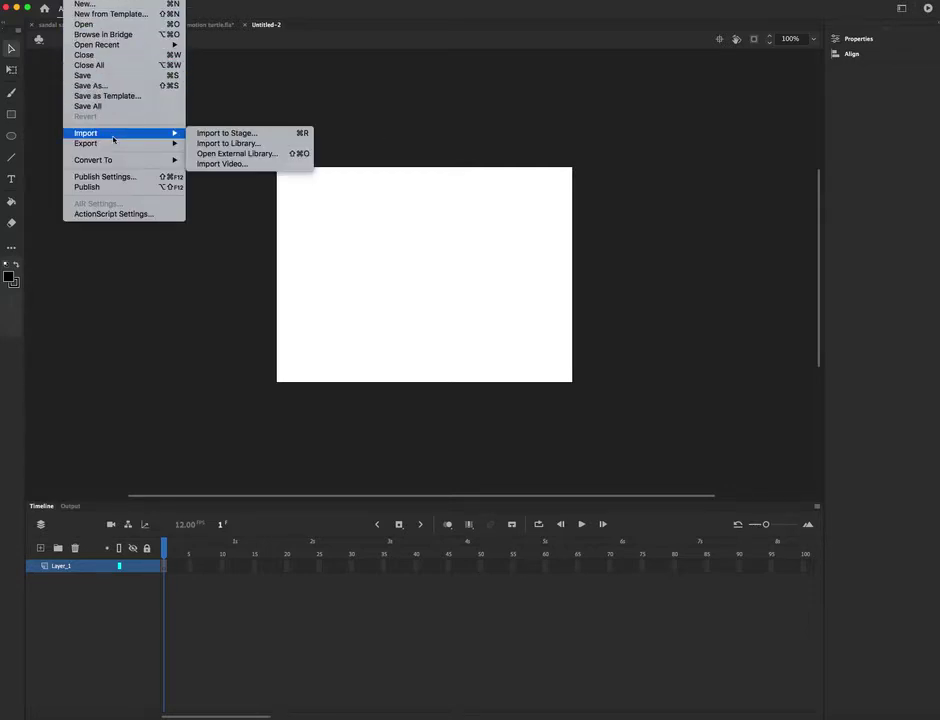
click(233, 143)
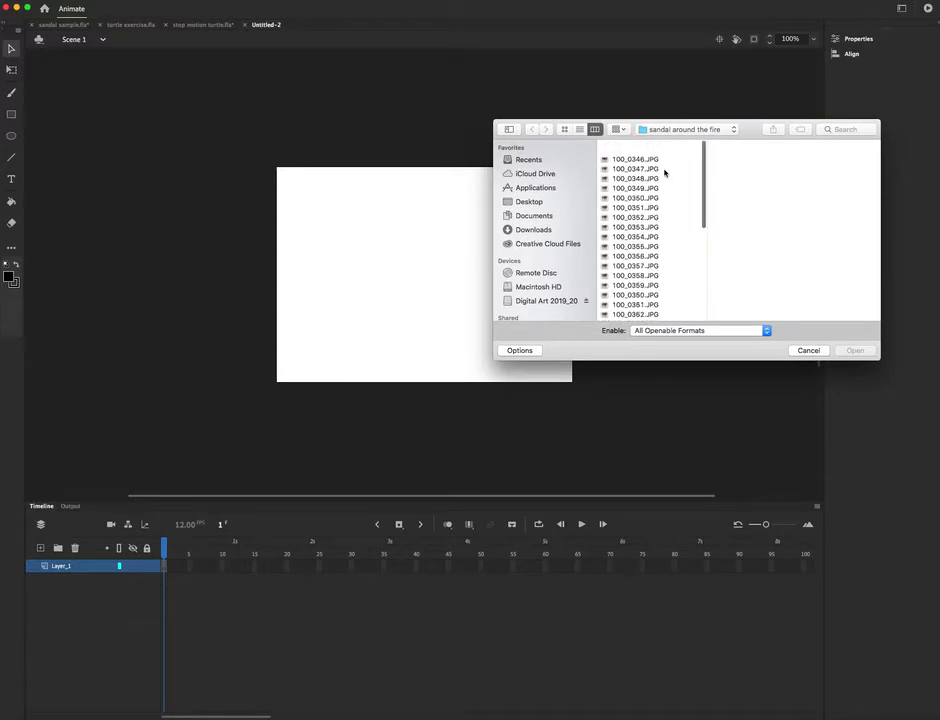
click(682, 131)
click(682, 130)
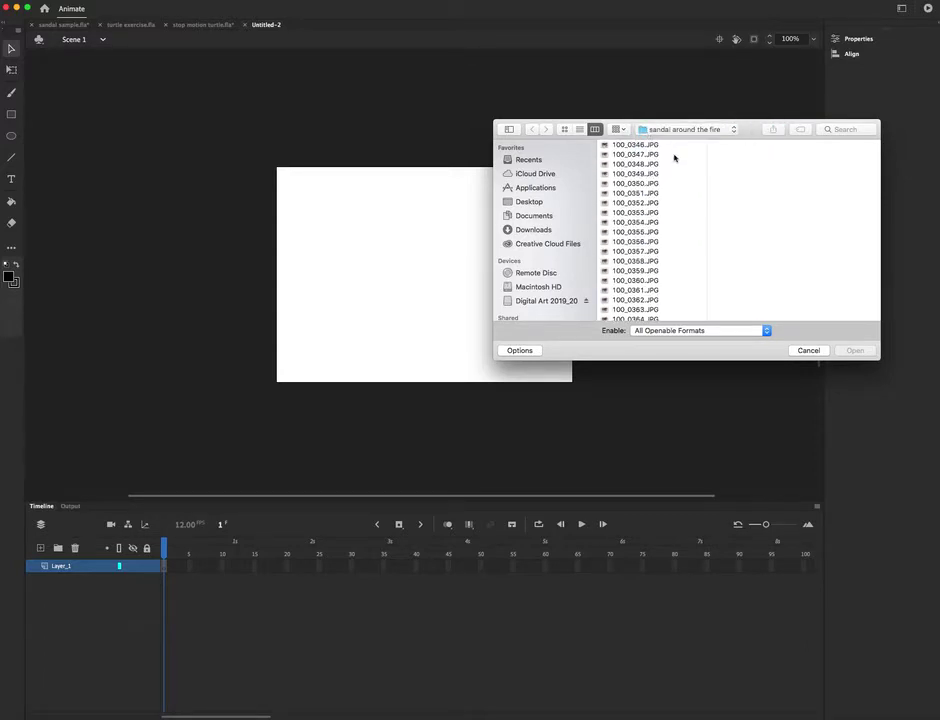
drag(674, 148, 797, 350)
click(855, 350)
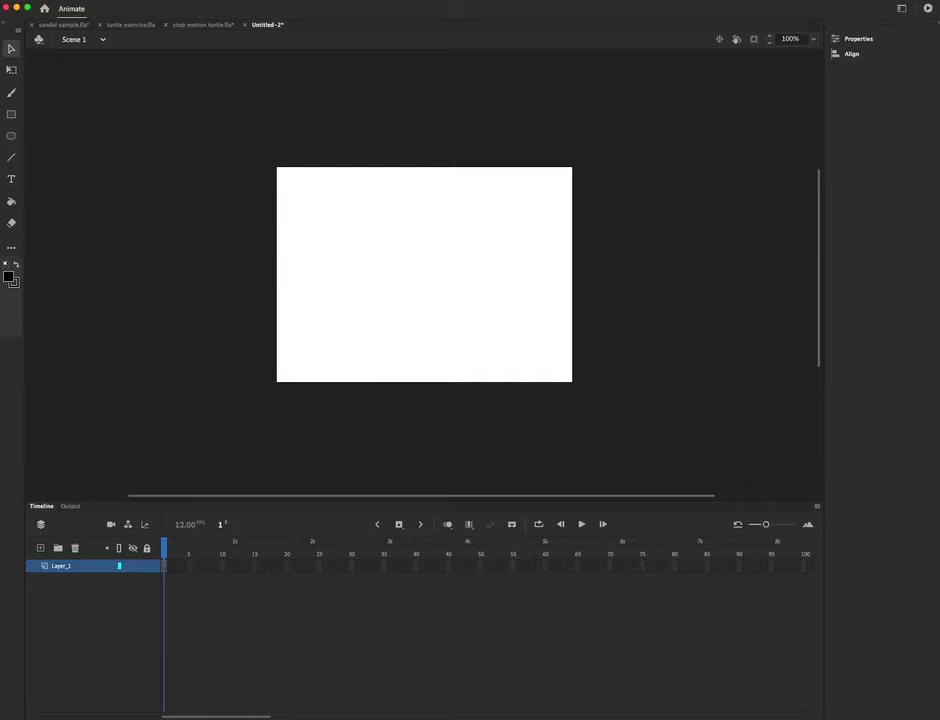
Drag a fireplace photo onto the stage and resize it to 550 x 400 in Properties
mouse_move(510, 296)
mouse_down()
mouse_move(495, 298)
mouse_move(500, 305)
mouse_up()
drag(498, 303, 501, 305)
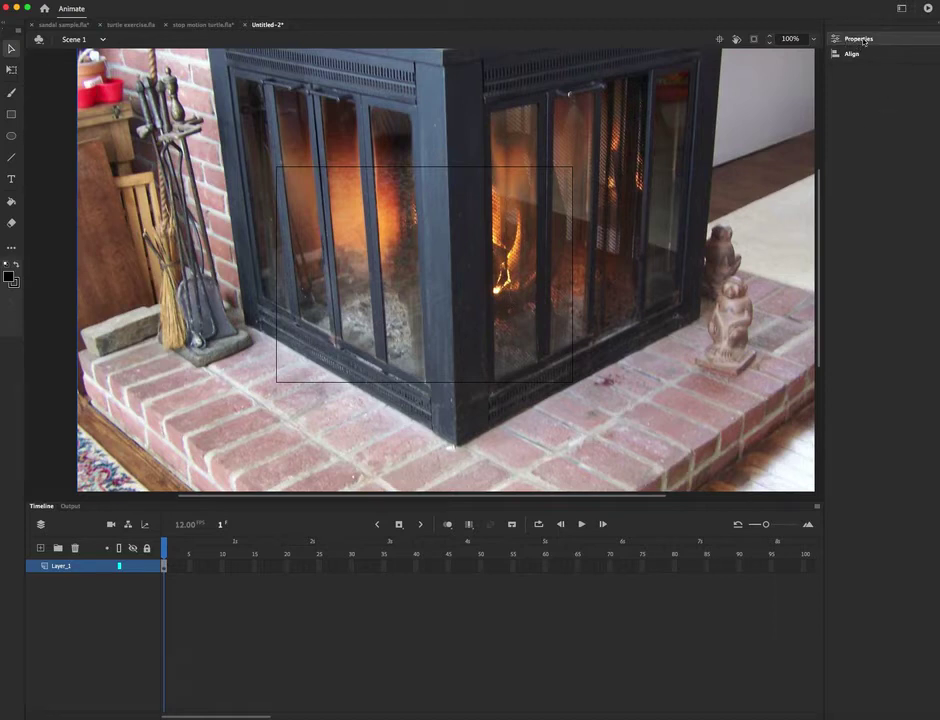
click(863, 41)
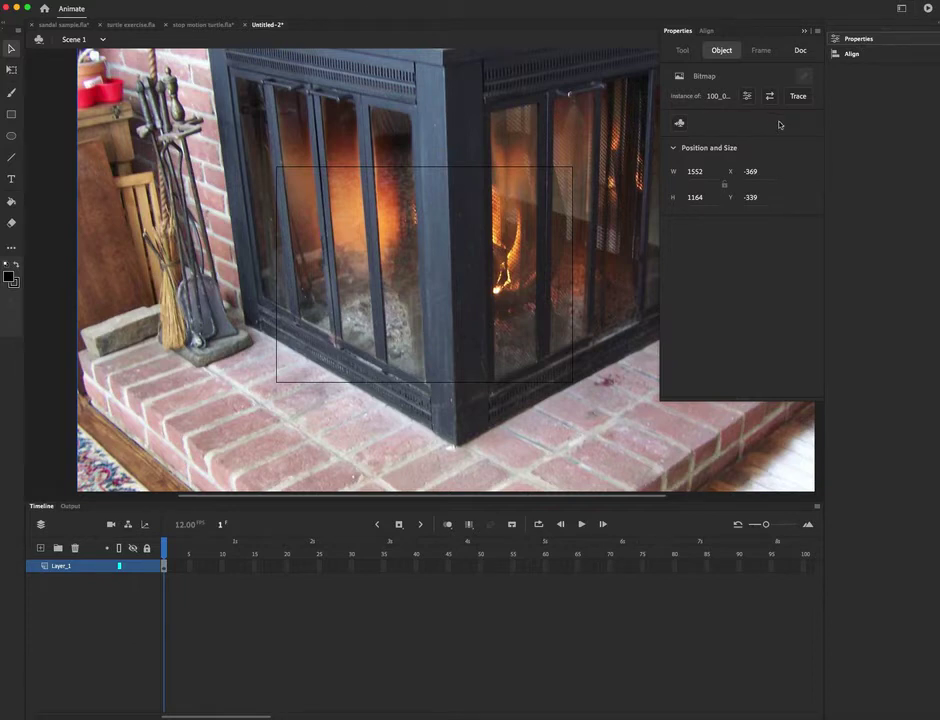
click(701, 173)
text(55)
click(702, 197)
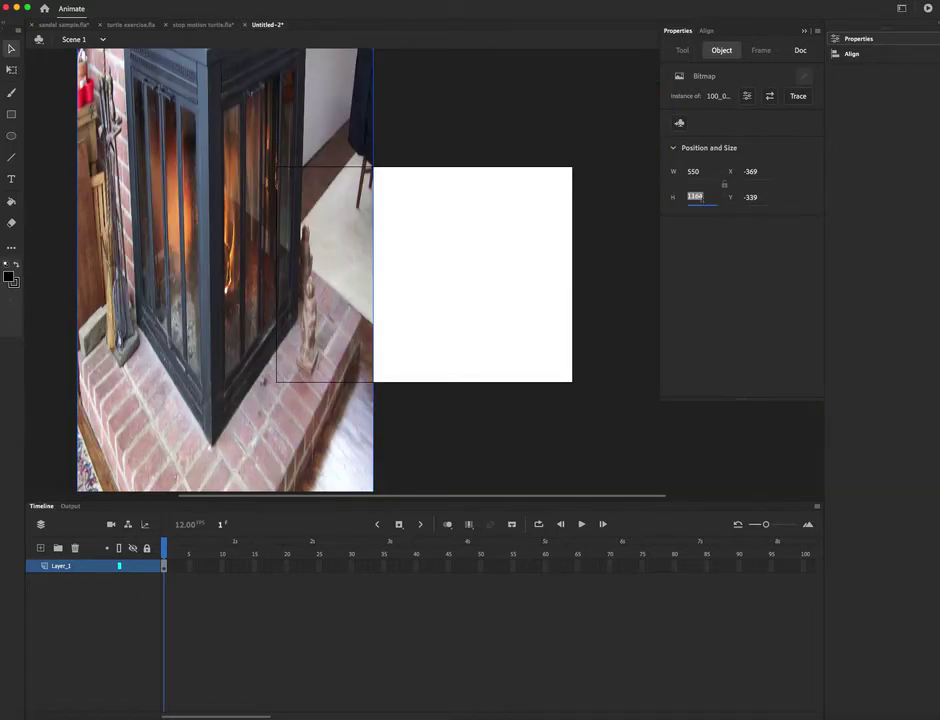
text(400)
key(Return)
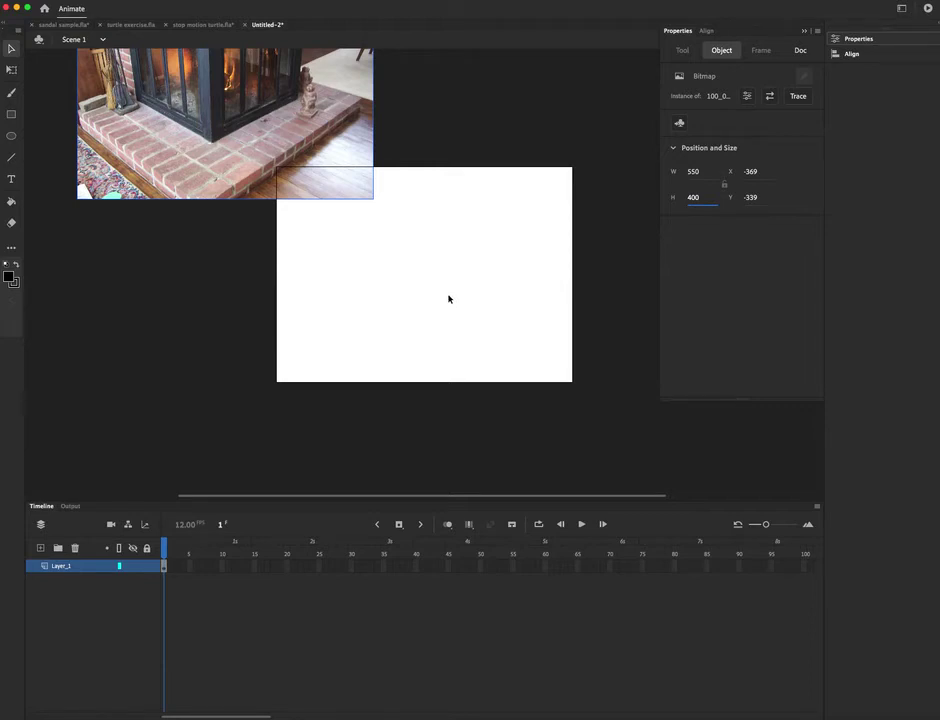
Align the photos to the stage's horizontal and vertical centres using the Align panel
click(707, 31)
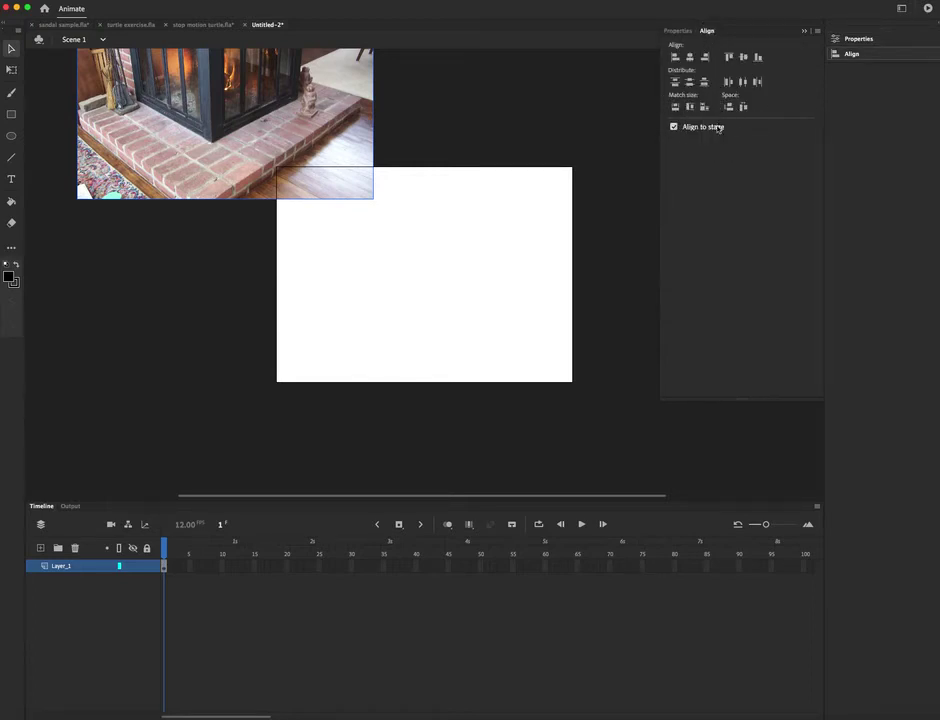
click(360, 0)
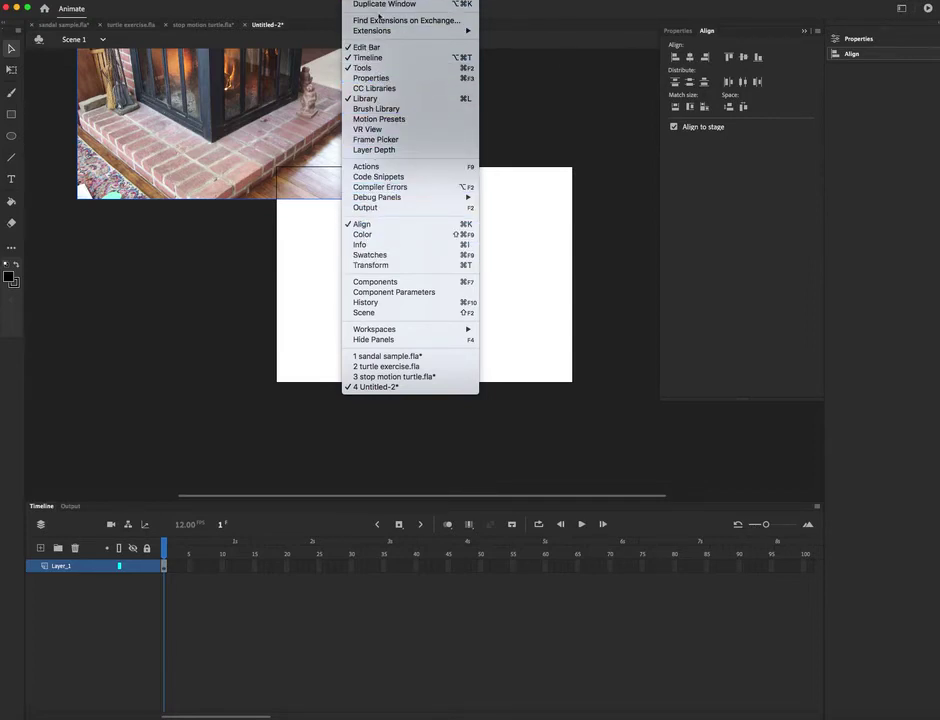
click(585, 31)
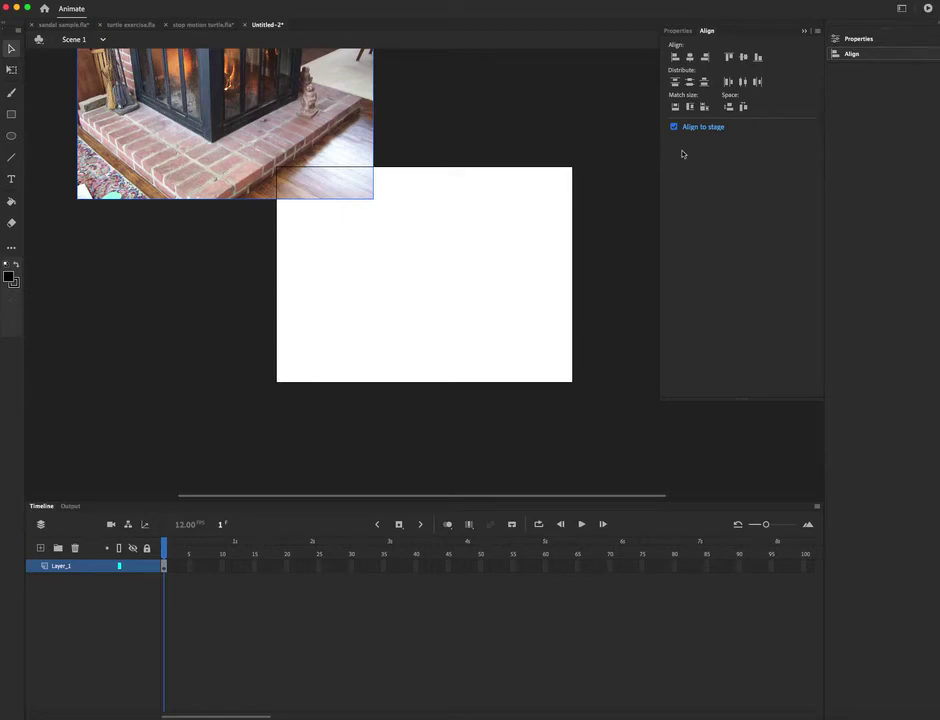
click(690, 57)
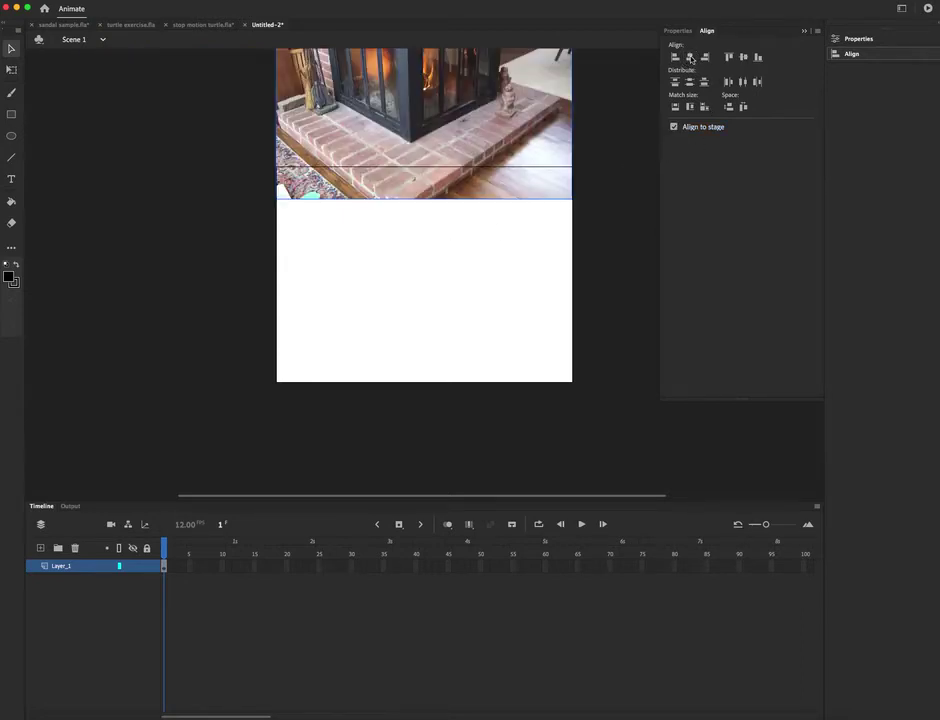
click(743, 57)
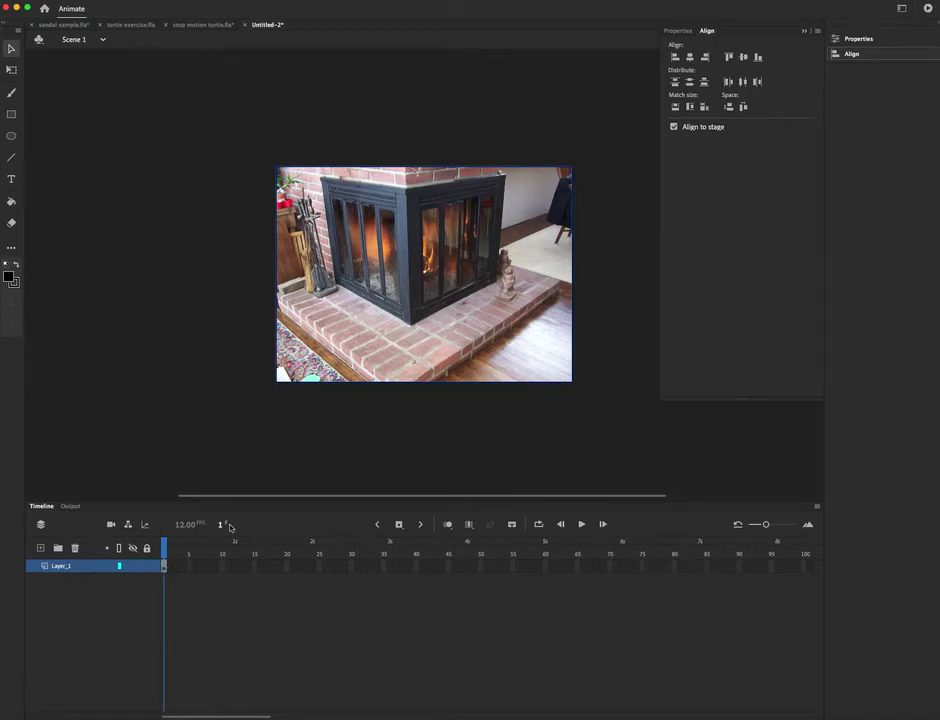
right_click(377, 246)
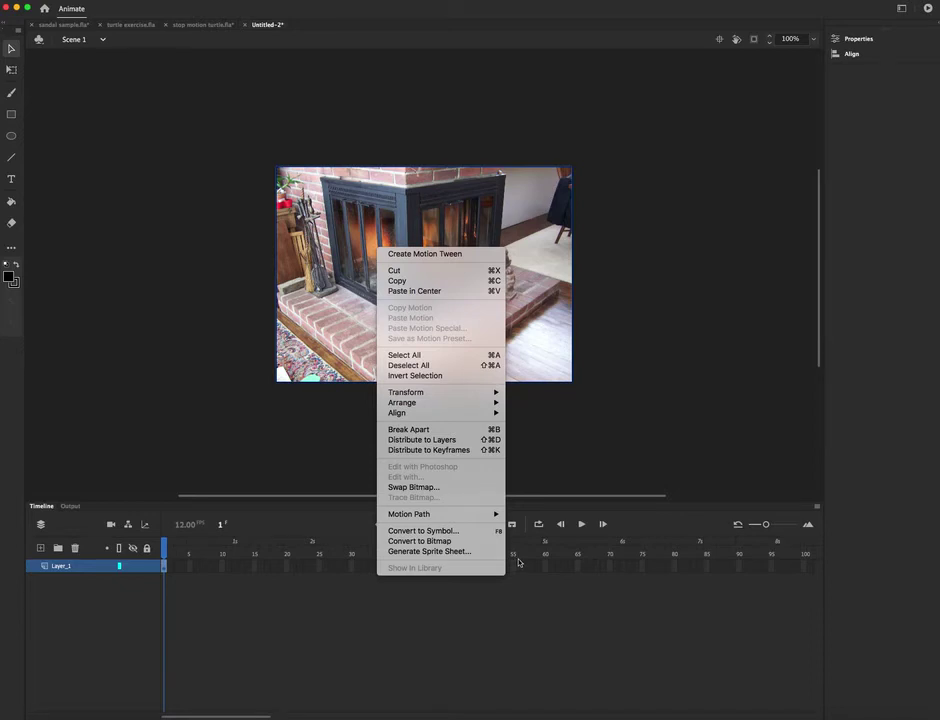
Distribute the photos to keyframes and delete the empty first frame
click(450, 450)
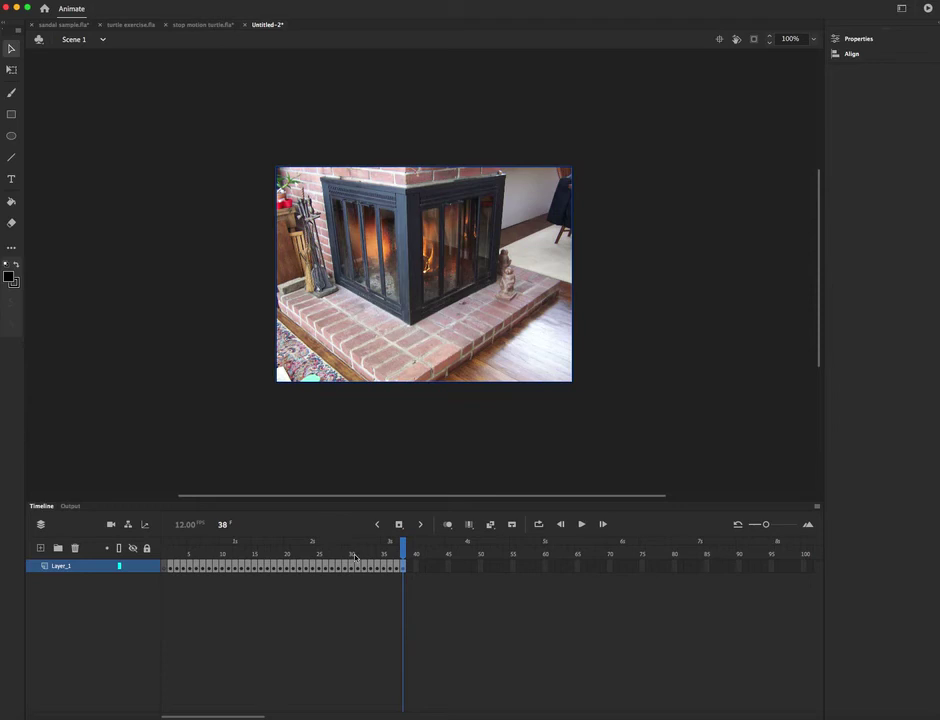
click(165, 568)
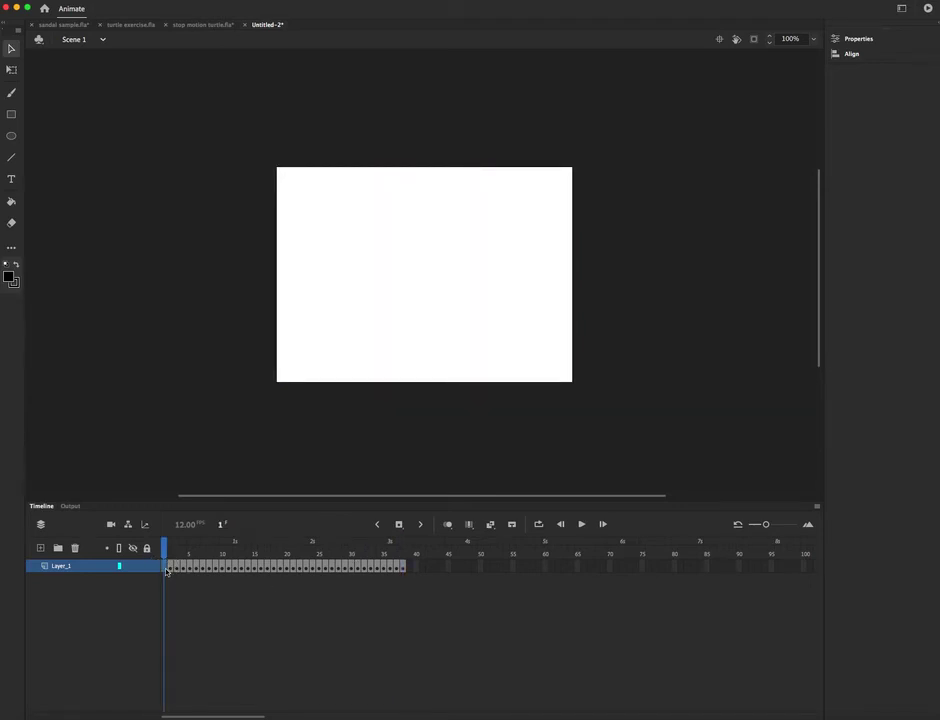
right_click(166, 569)
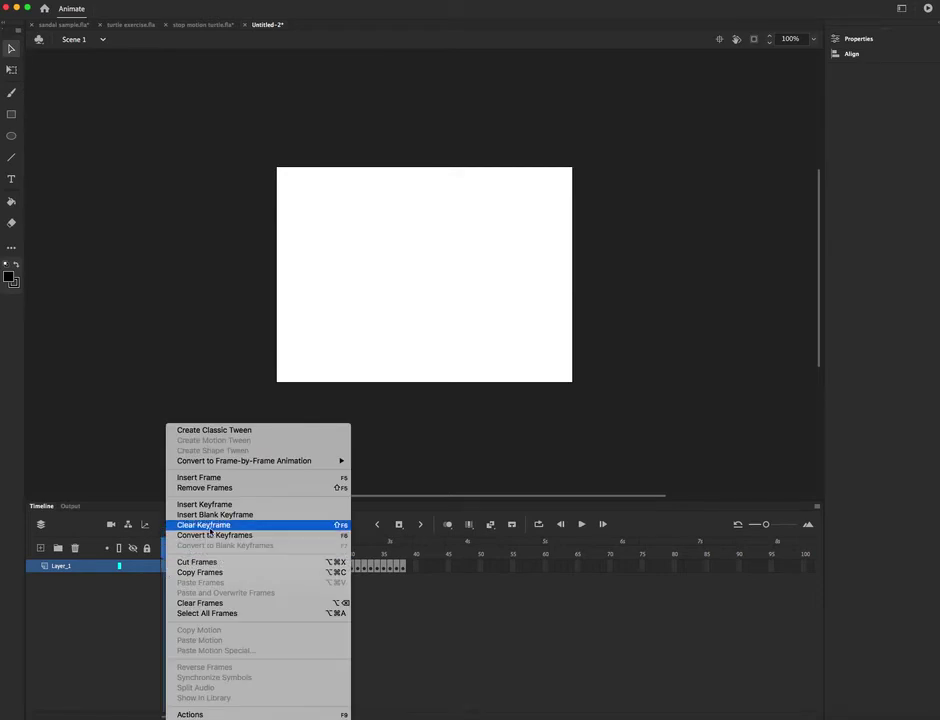
click(221, 492)
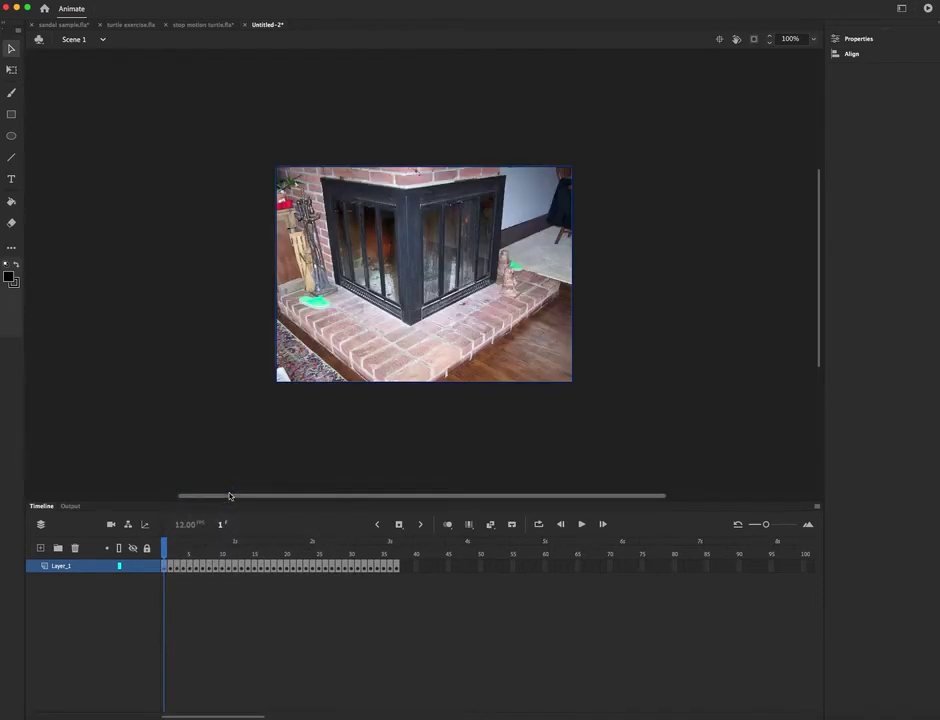
Scrub through the photo sequence, then test-play the movie and close the preview
click(193, 546)
drag(193, 546, 148, 560)
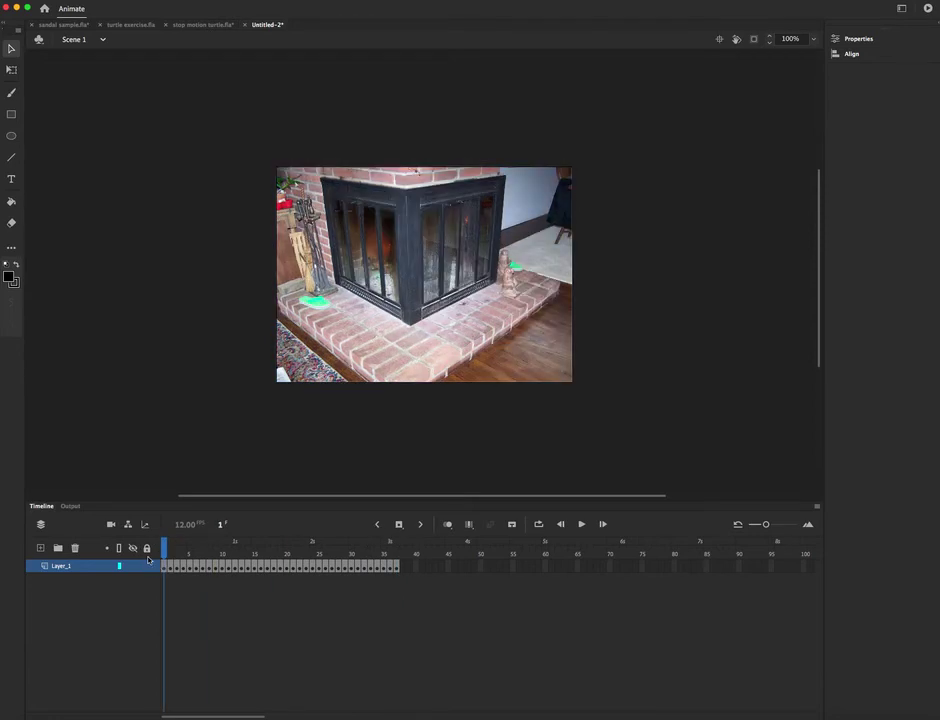
key(super+Return)
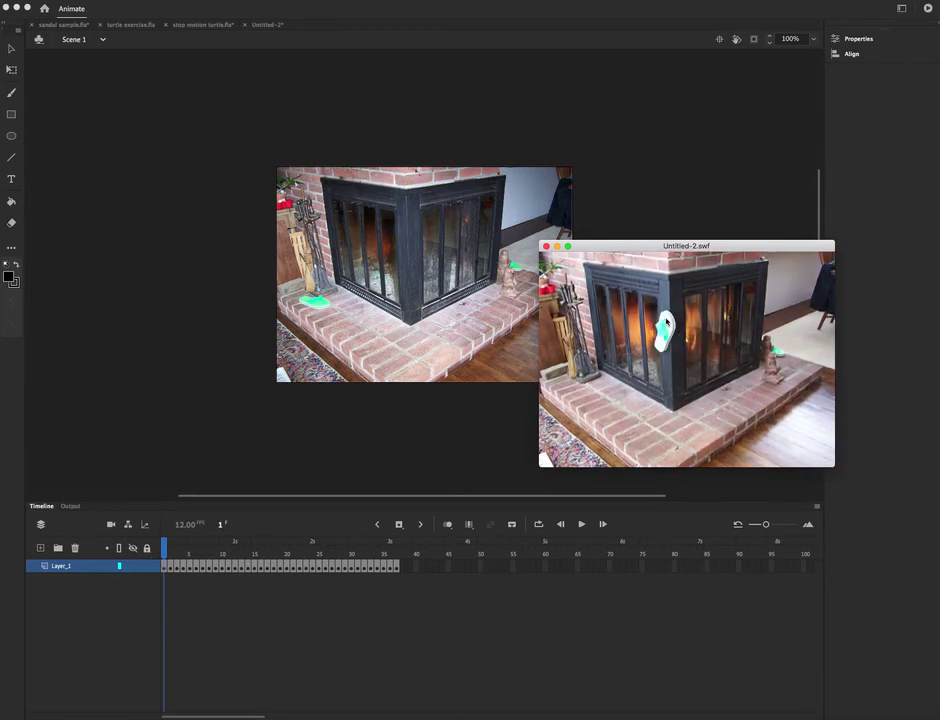
click(546, 245)
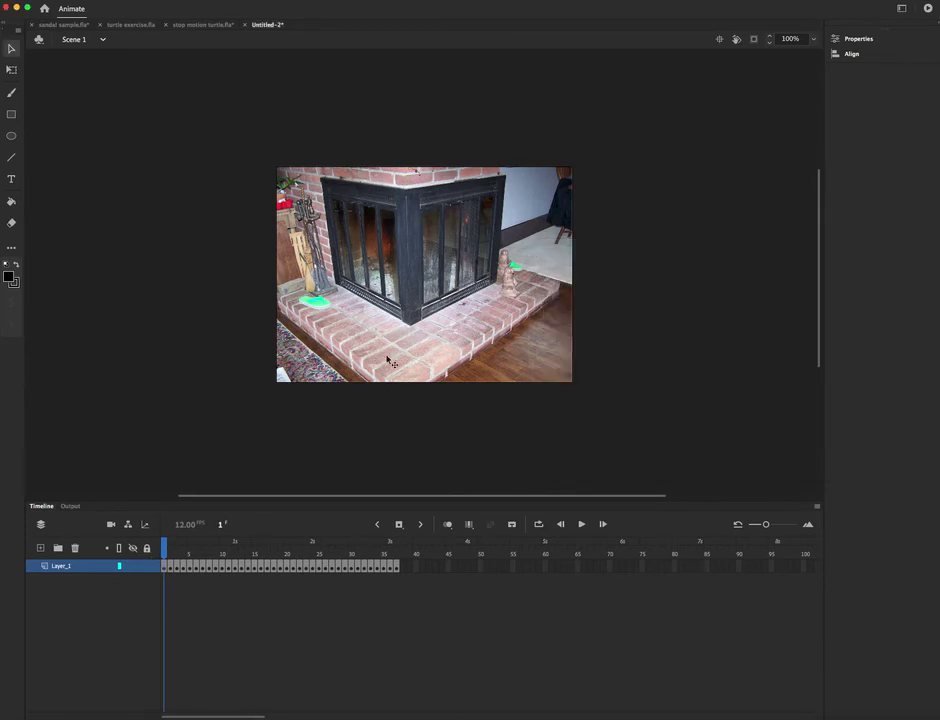
Rename the picture layer Layer_1 to photos
double_click(62, 568)
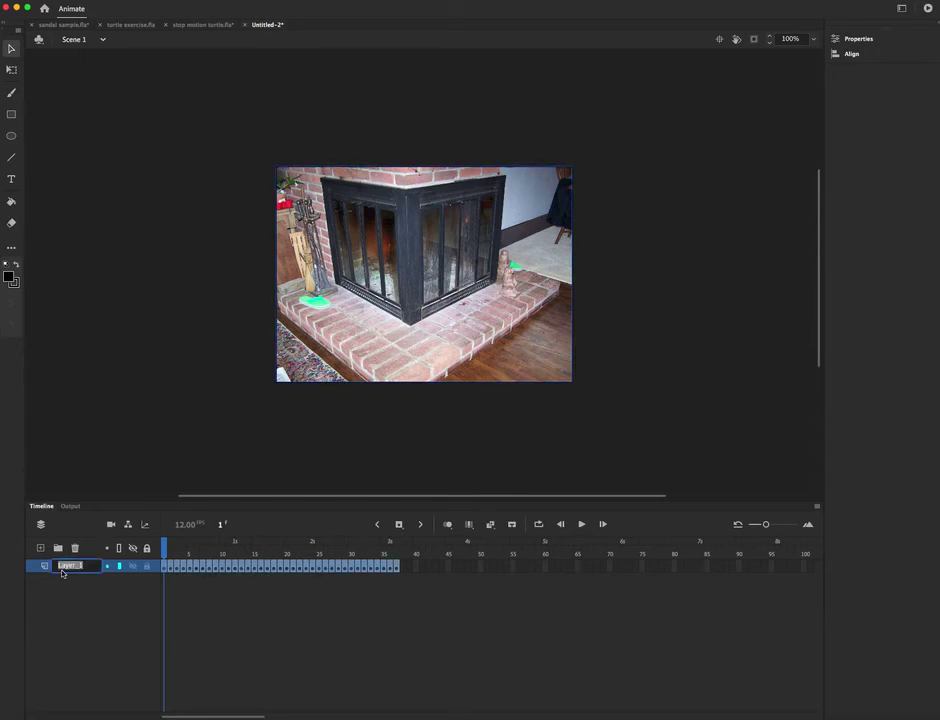
text(photos)
key(Return)
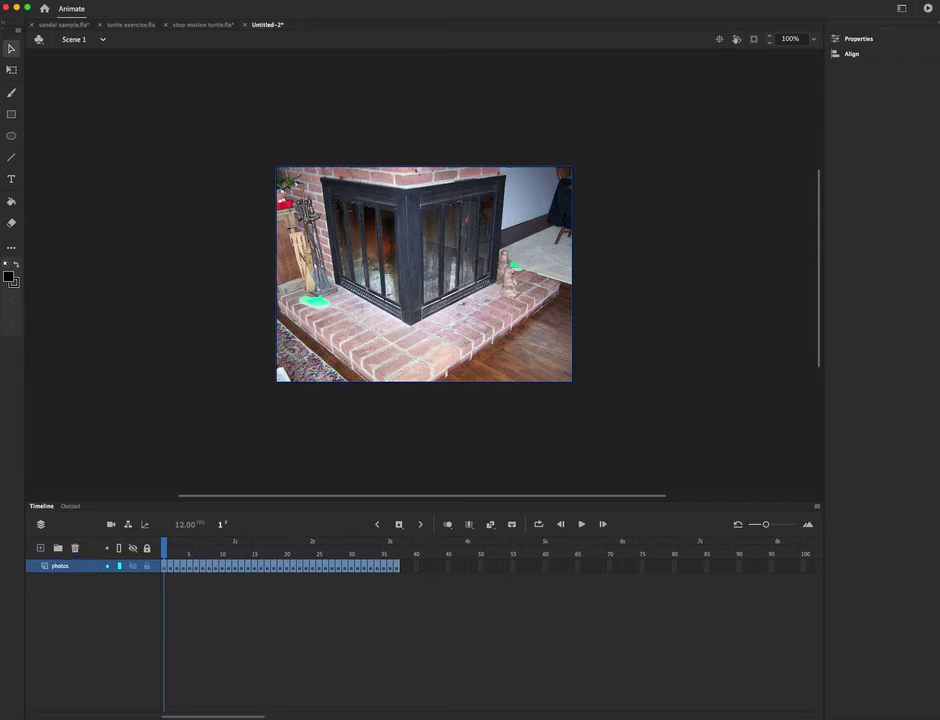
Add a layer above photos named anim_effects, accepting the corrected name and suppressing the warning
click(40, 548)
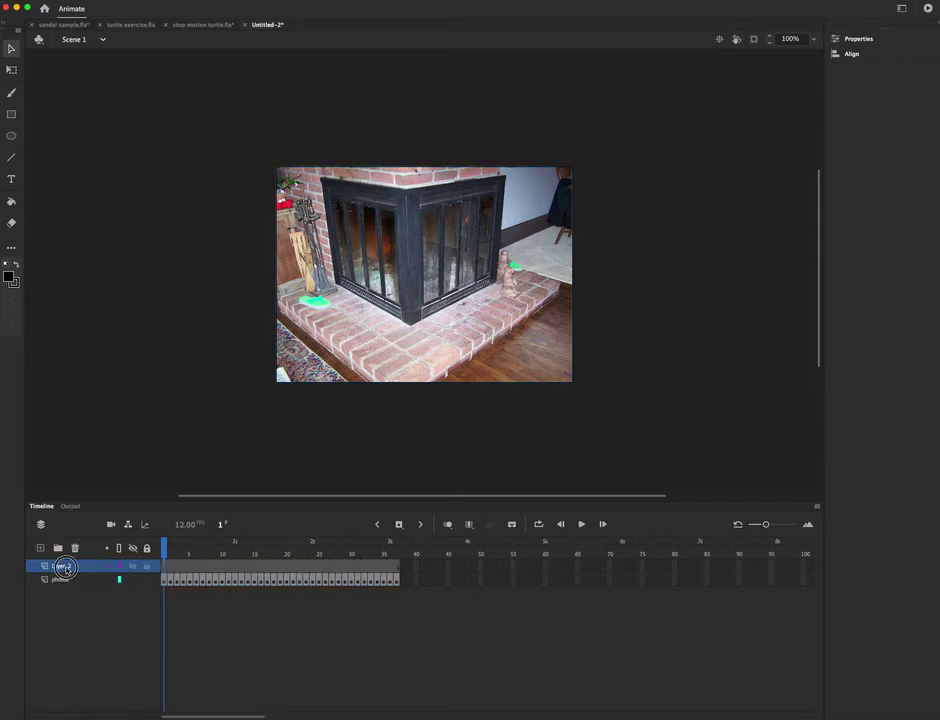
double_click(65, 567)
text(anim)
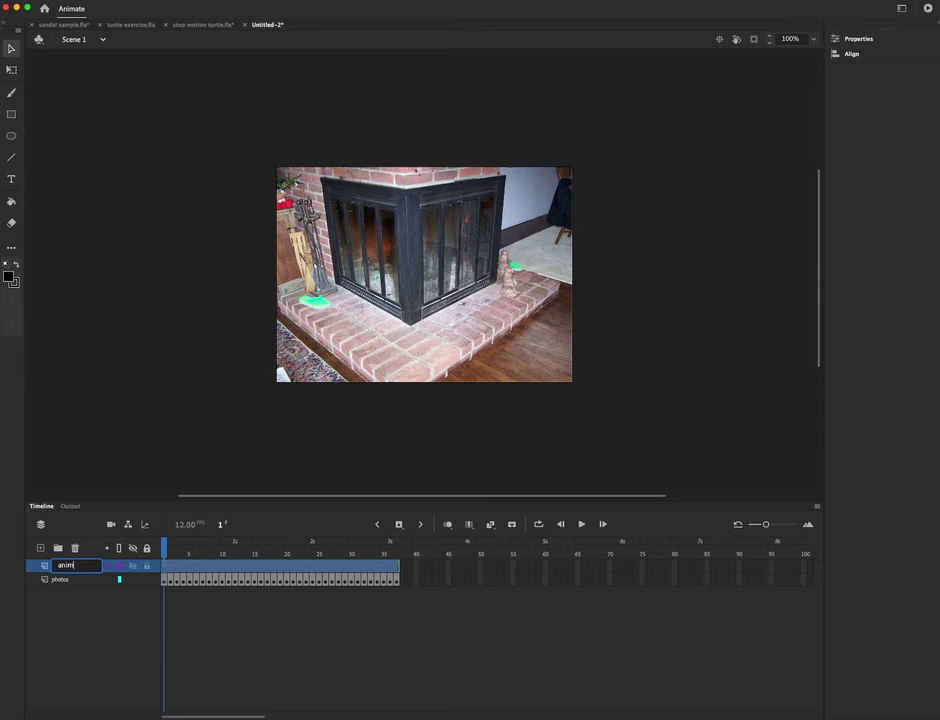
text( effects)
key(Return)
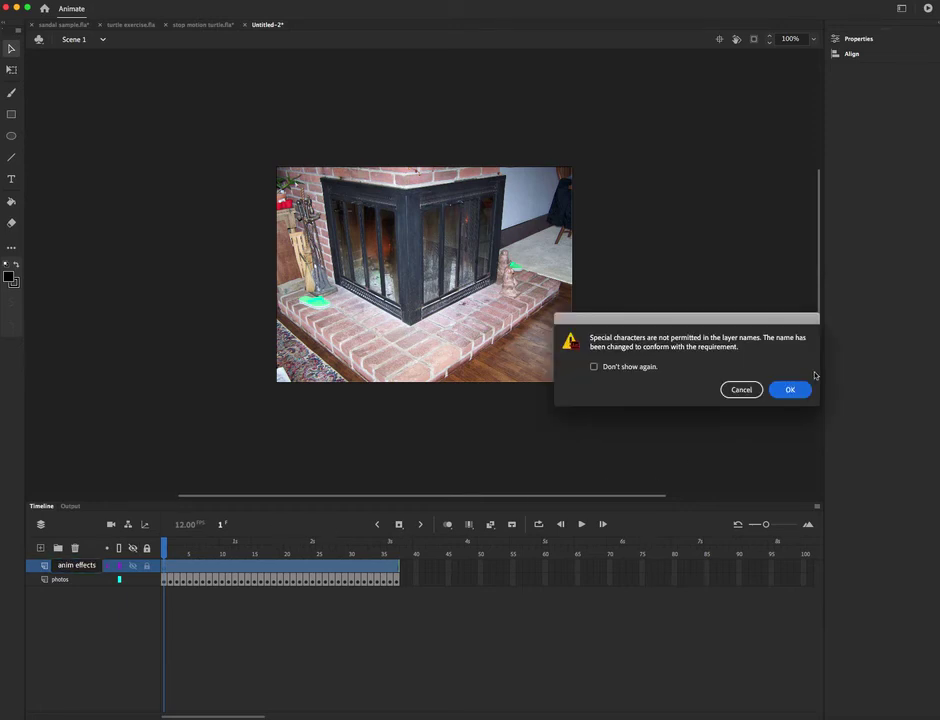
click(594, 366)
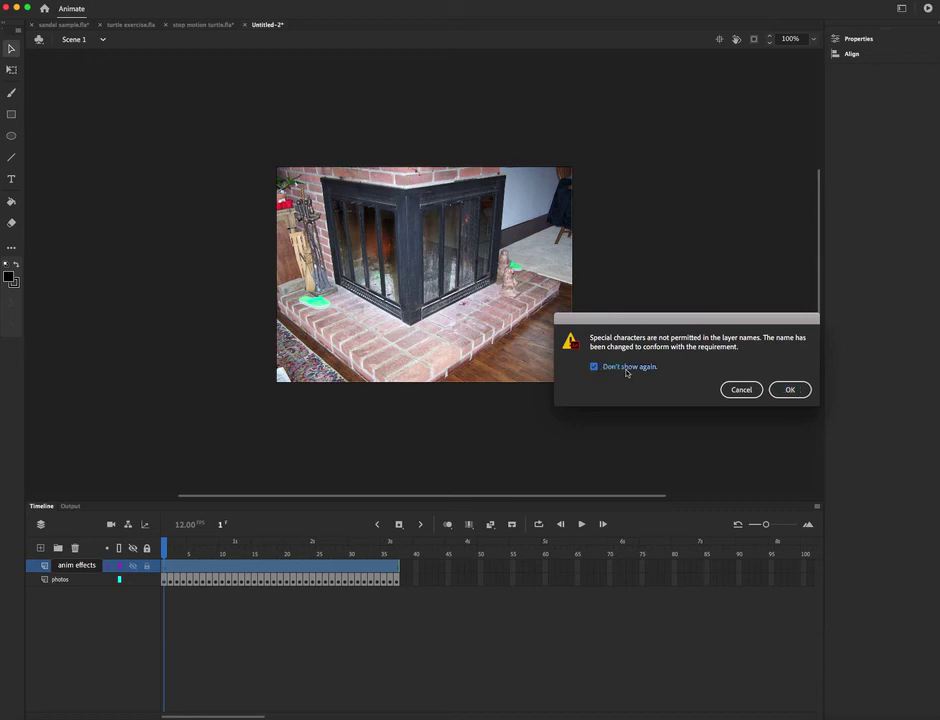
click(790, 390)
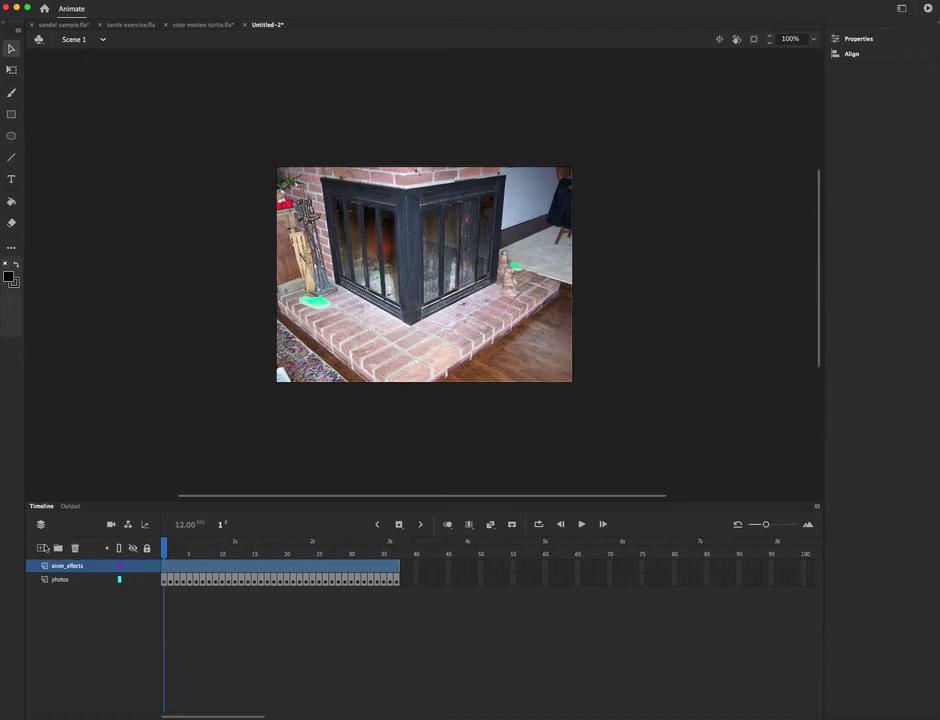
Add a sound layer above anim_effects, then bring back the Classroom assignment instructions in Firefox
click(42, 548)
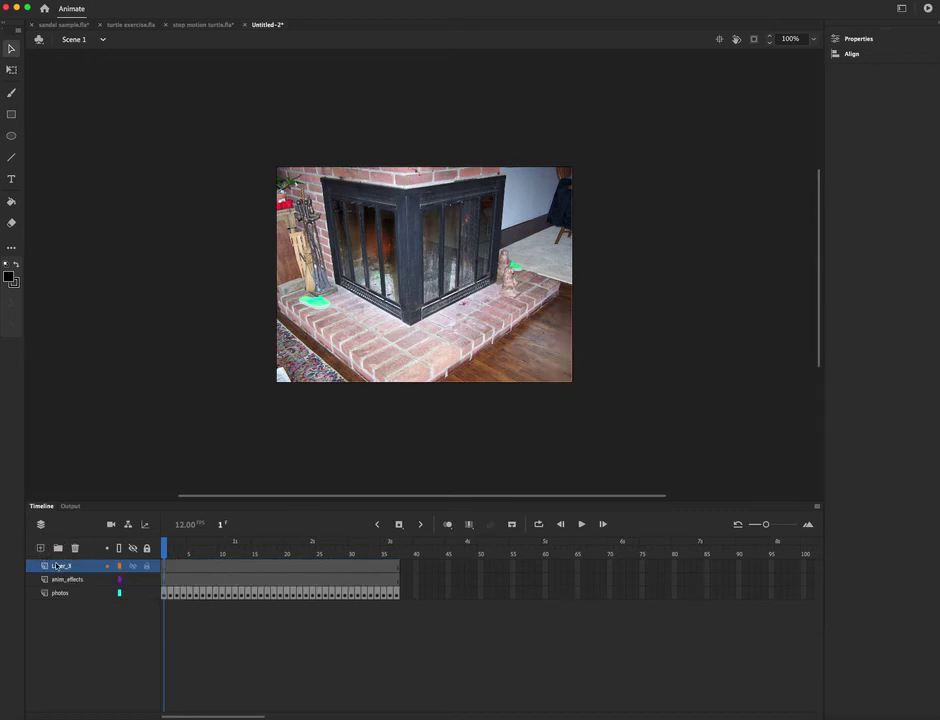
double_click(57, 566)
text(sound)
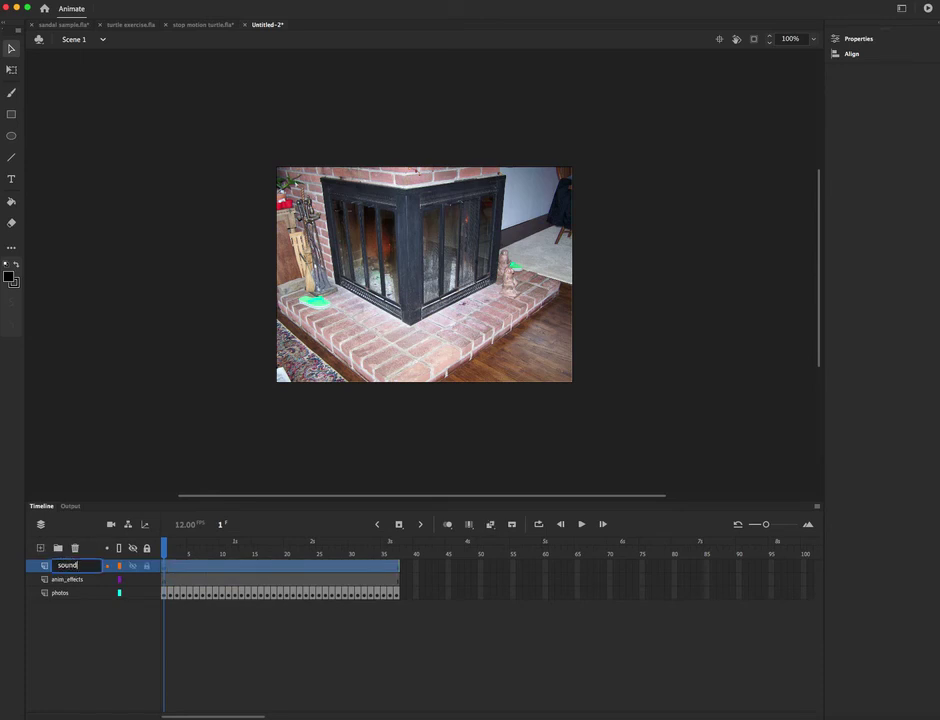
key(Return)
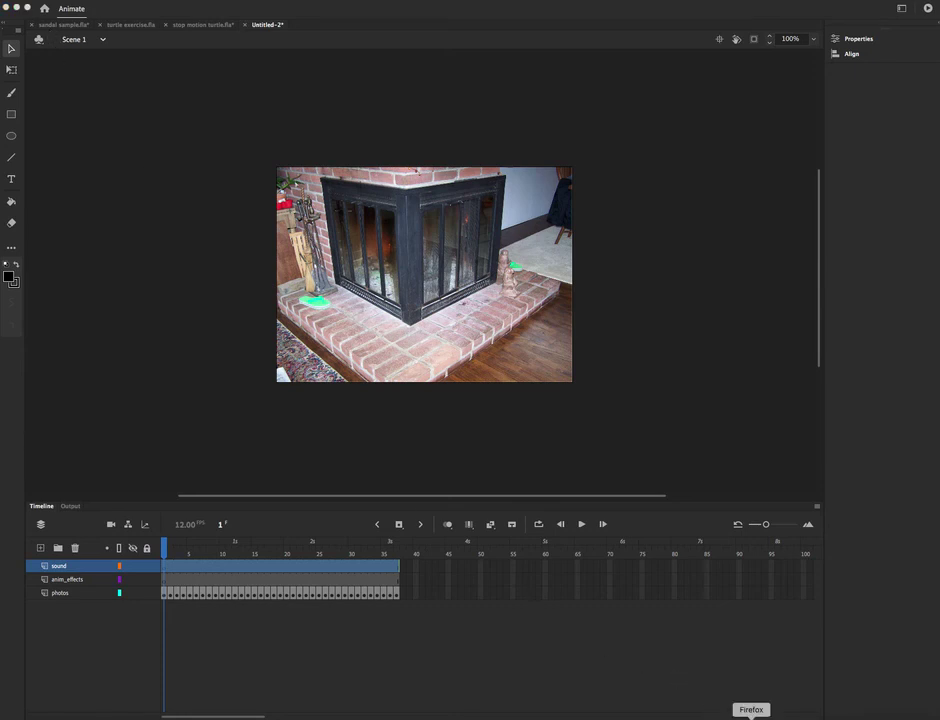
click(751, 717)
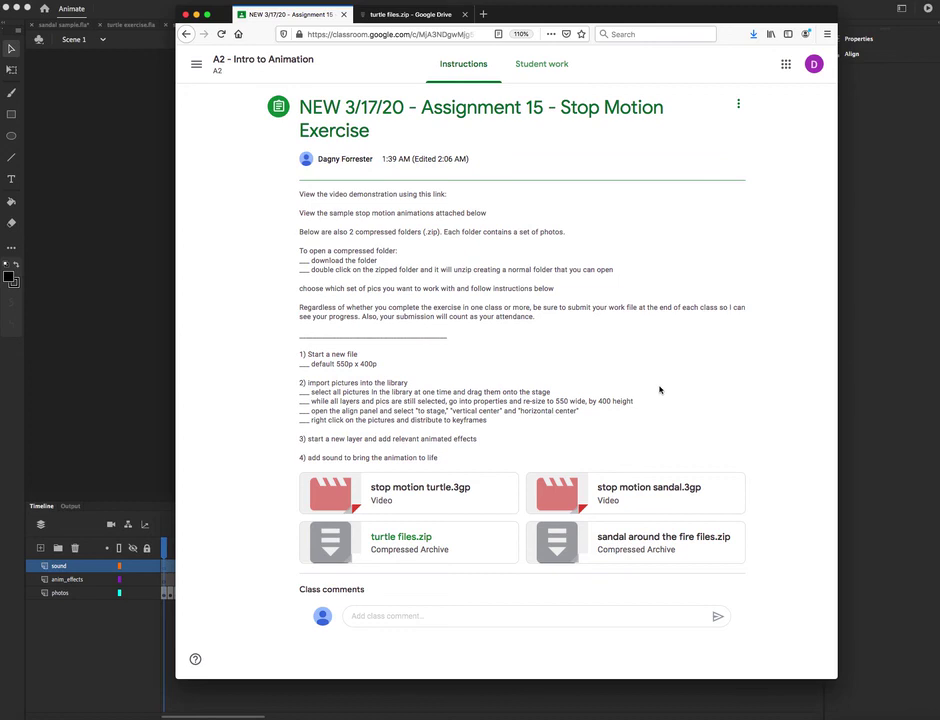